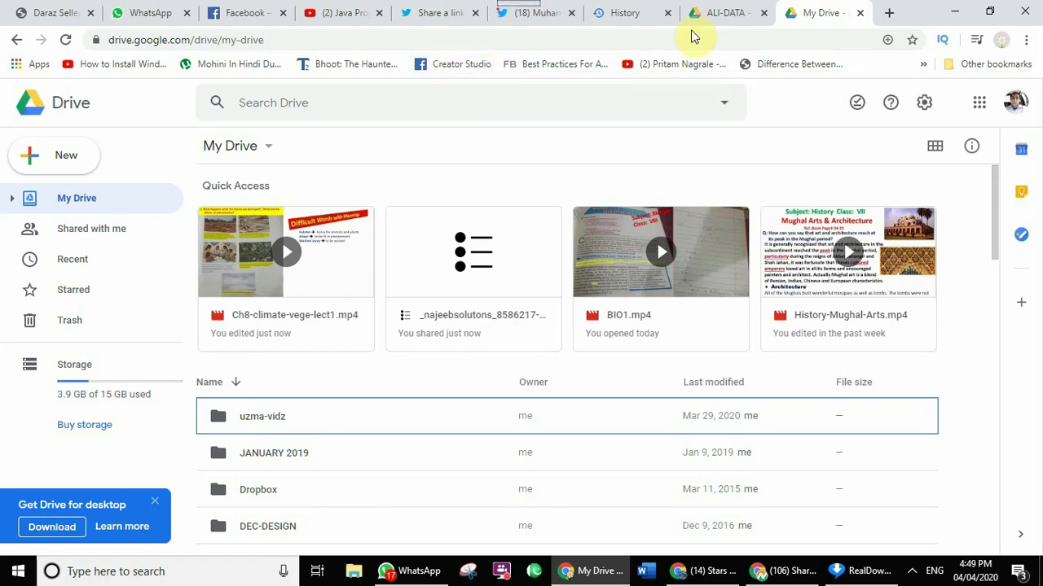
# Go back to the My Drive listing and reopen Drive from the Google apps menu
pyautogui.click(733, 13)
pyautogui.click(803, 13)
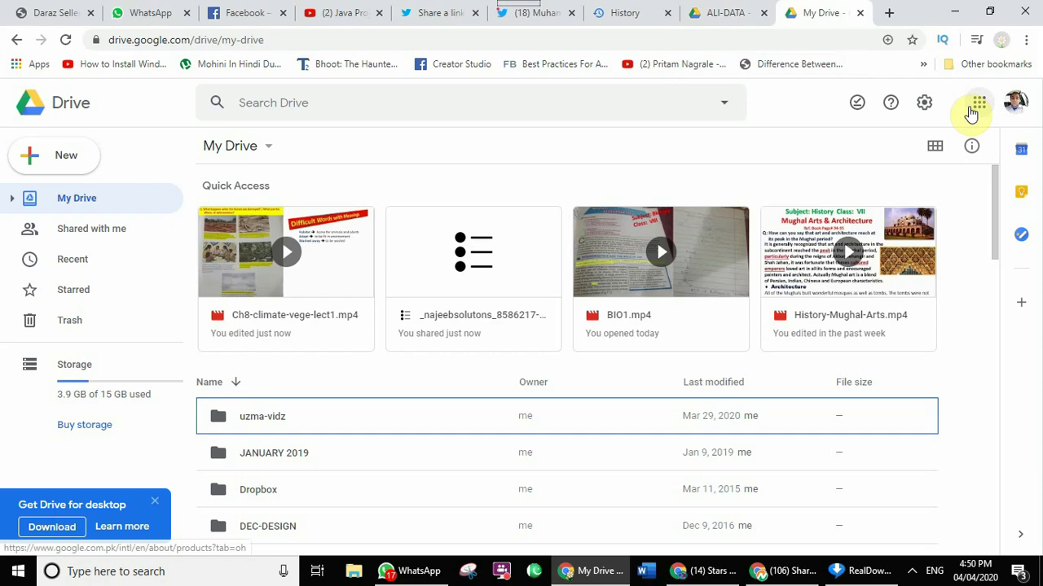
pyautogui.click(975, 110)
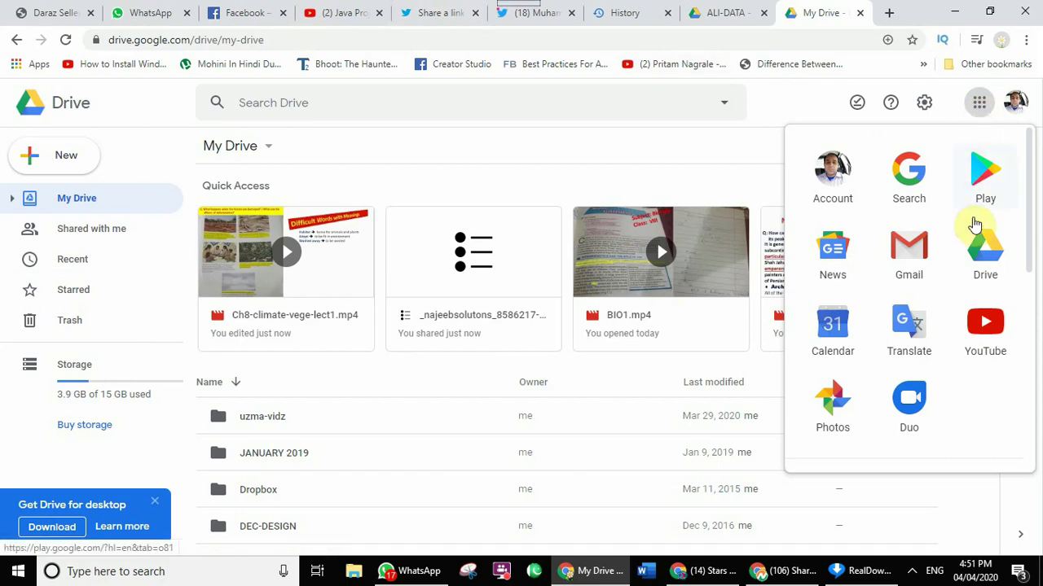
pyautogui.click(983, 271)
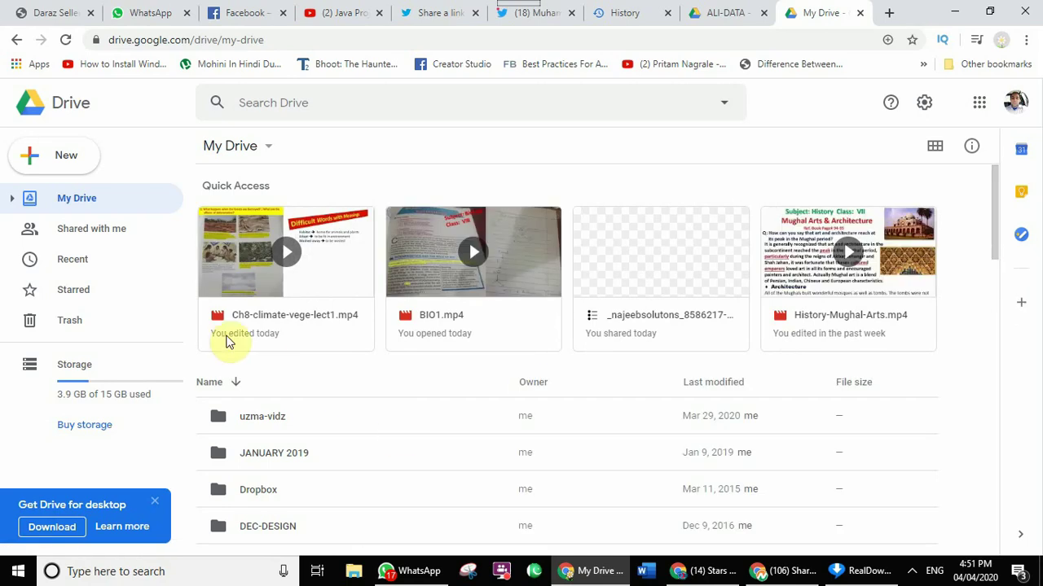
# Scroll the My Drive list and open ALI-DATA, showing Capture_20140215_1.wmv, AVSEQ01.DAT and the apk
pyautogui.scroll(-2, 245, 391)
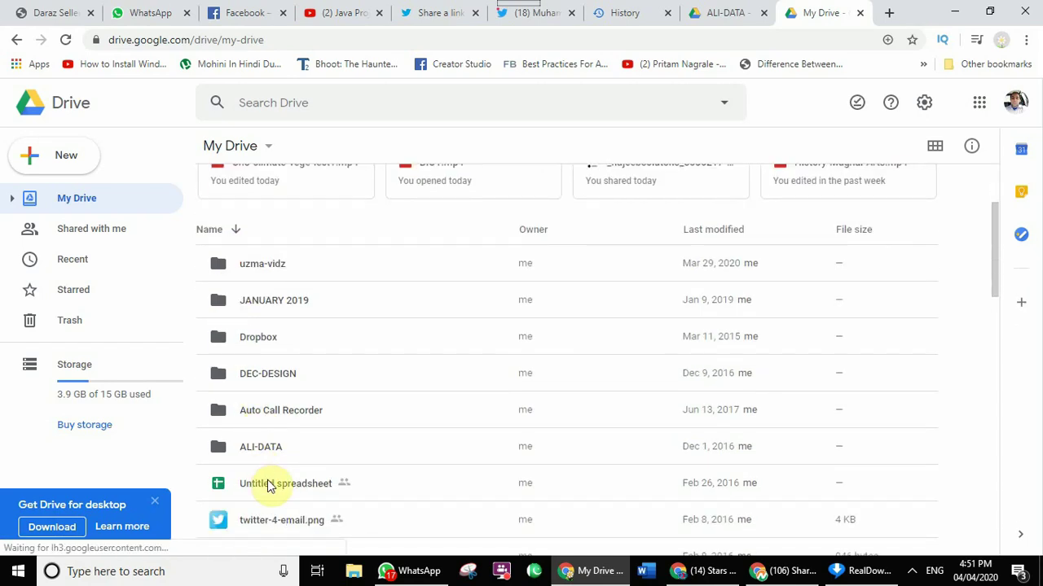
pyautogui.scroll(1, 269, 497)
pyautogui.scroll(1, 268, 494)
pyautogui.scroll(-3, 268, 494)
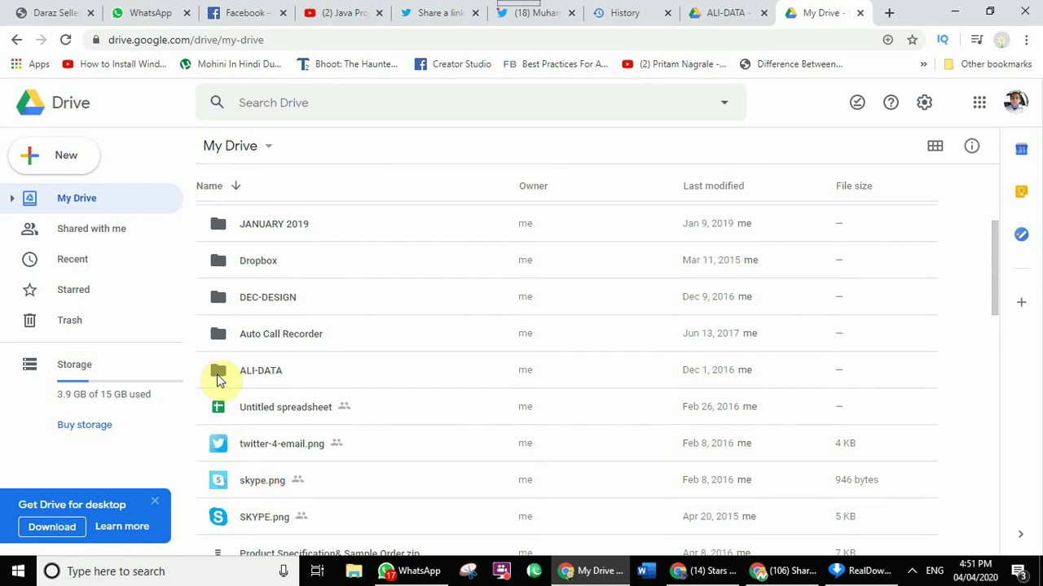
pyautogui.doubleClick(218, 373)
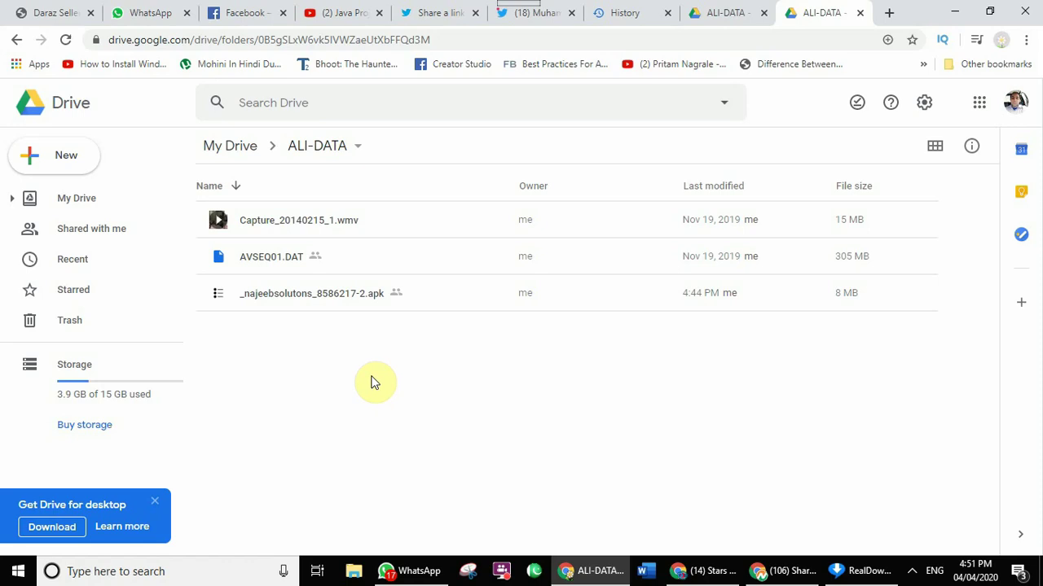
# Upload Windows-10-installaton-thumbnail.png from the computer into the ALI-DATA folder
pyautogui.rightClick(324, 349)
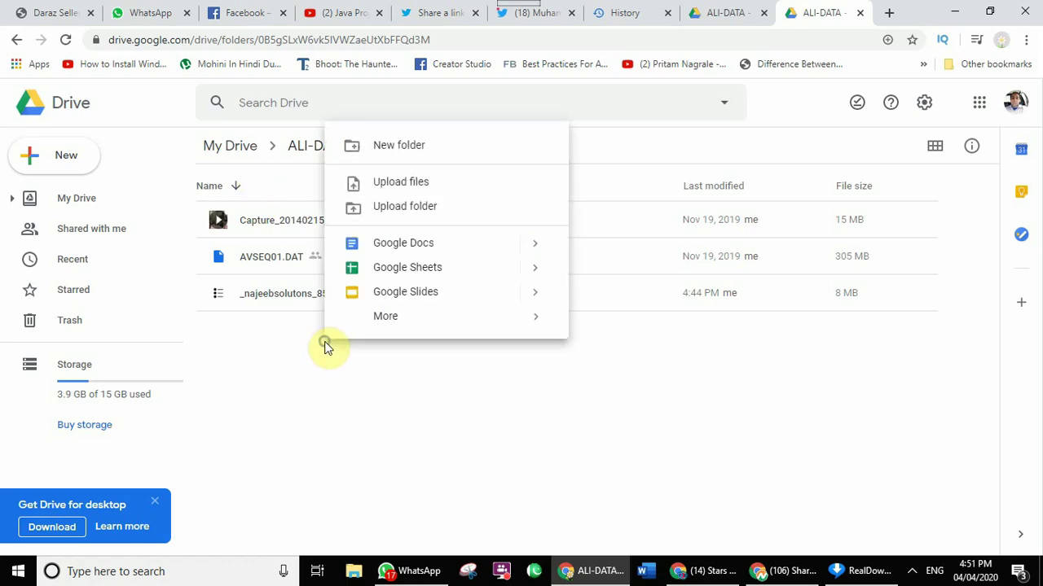
pyautogui.click(402, 193)
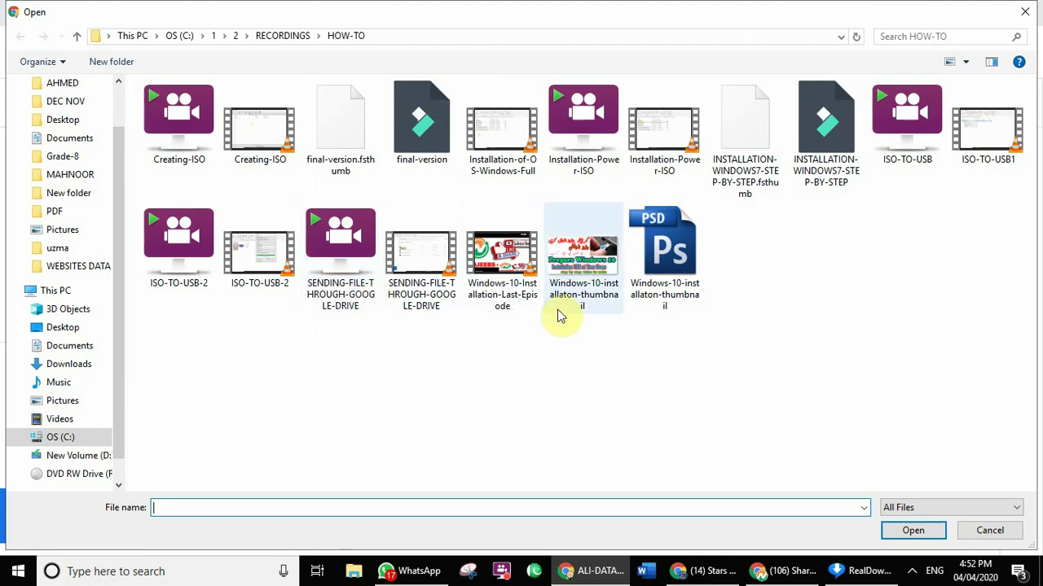
pyautogui.doubleClick(595, 312)
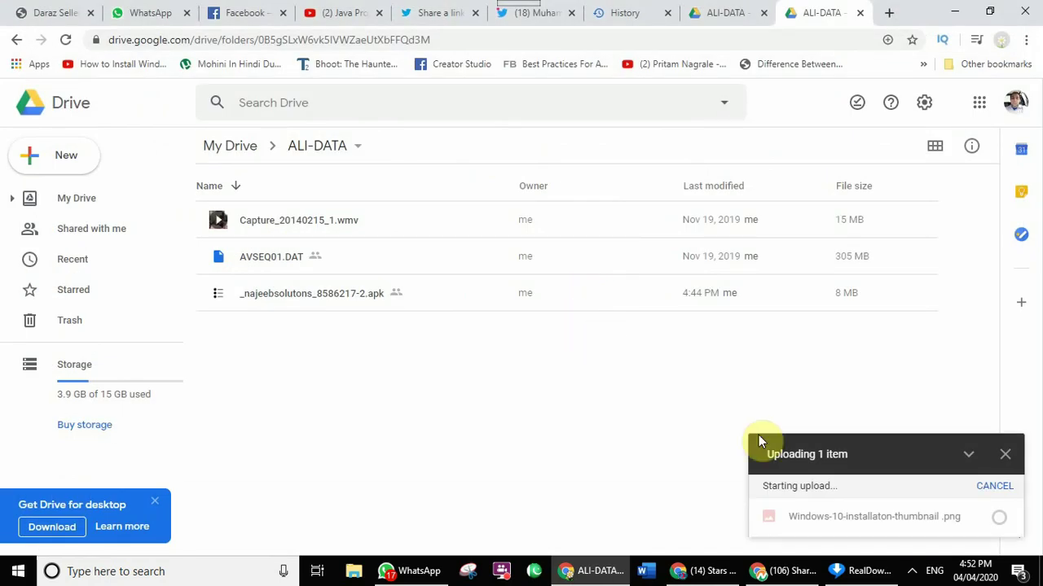
# Let the thumbnail PNG finish uploading, then collapse and close the upload status panel
pyautogui.moveTo(928, 518)
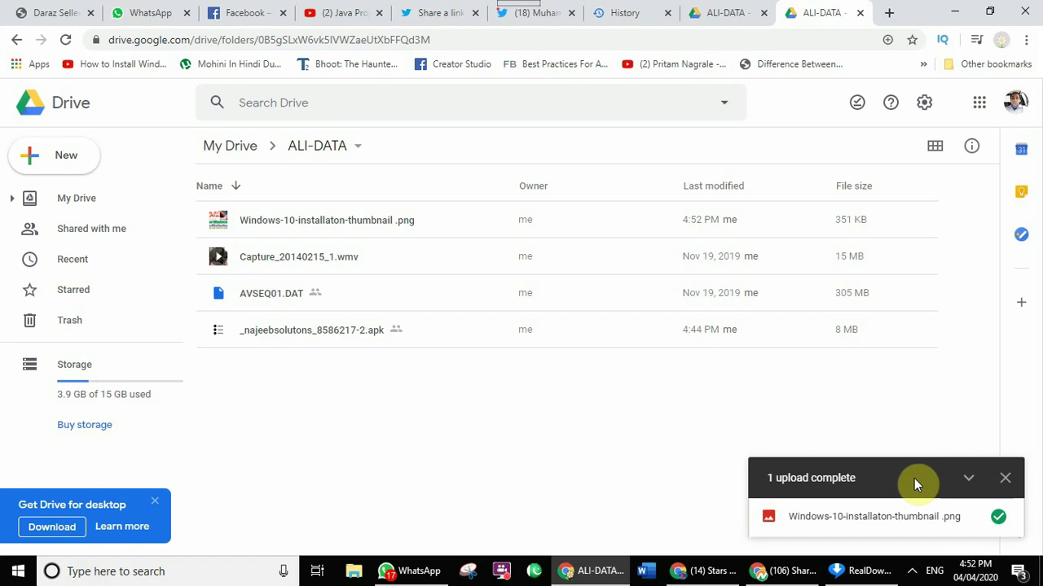
pyautogui.moveTo(1000, 510)
pyautogui.click(974, 482)
pyautogui.click(1005, 517)
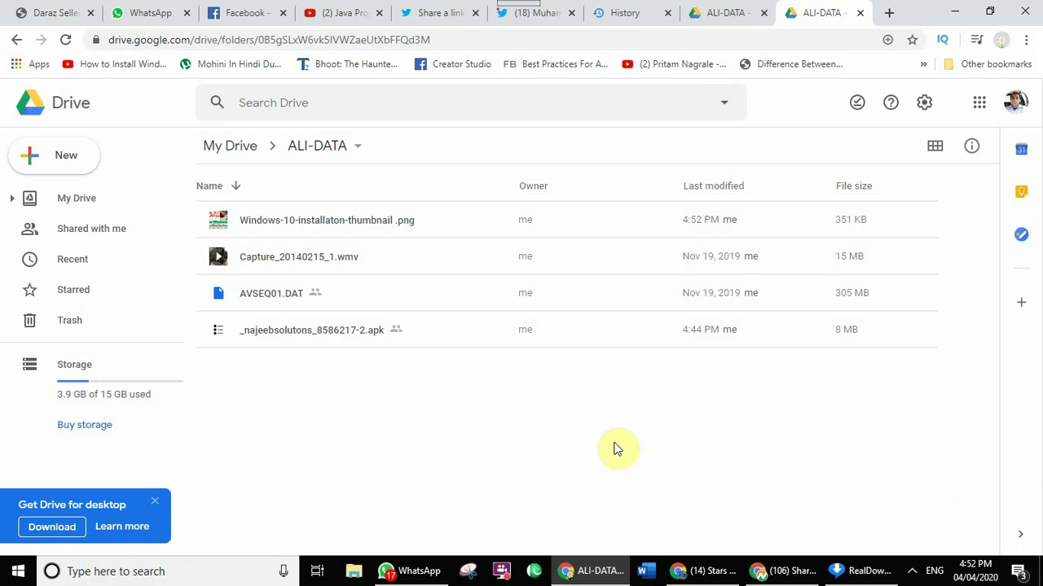
# Open the Share dialog for Windows-10-installaton-thumbnail.png from its right-click menu
pyautogui.click(336, 227)
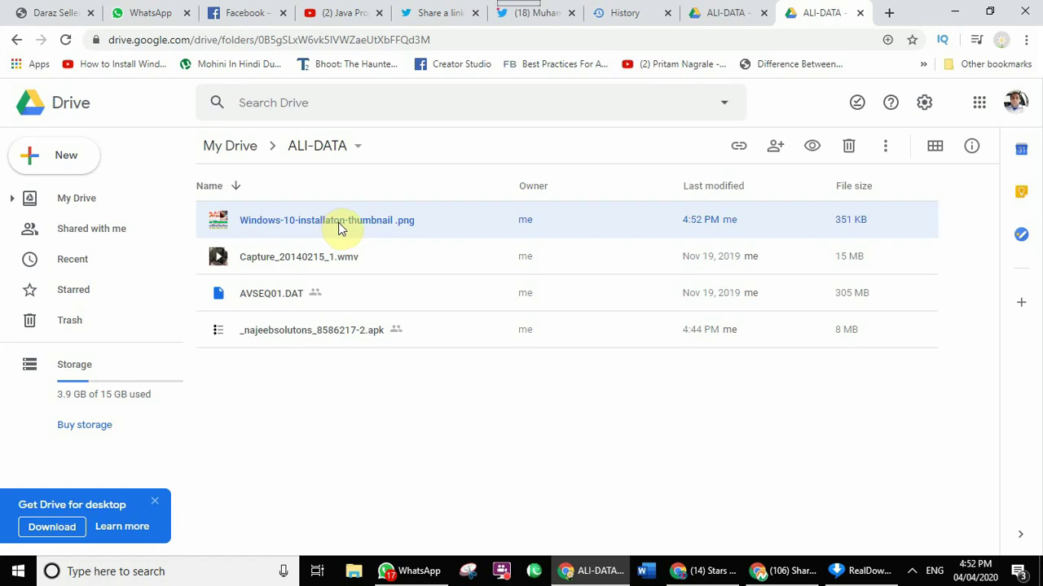
pyautogui.rightClick(330, 222)
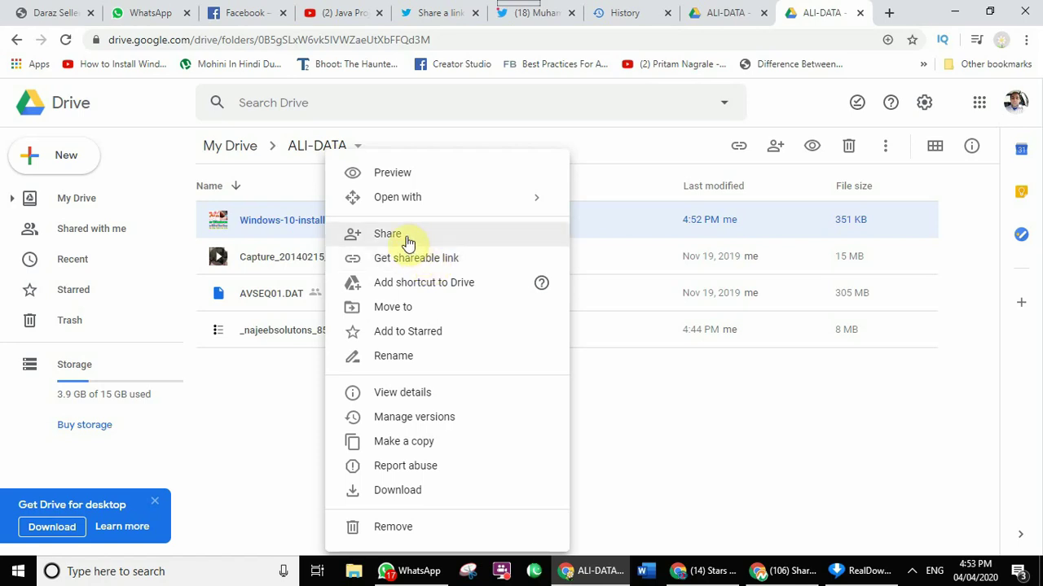
pyautogui.click(396, 242)
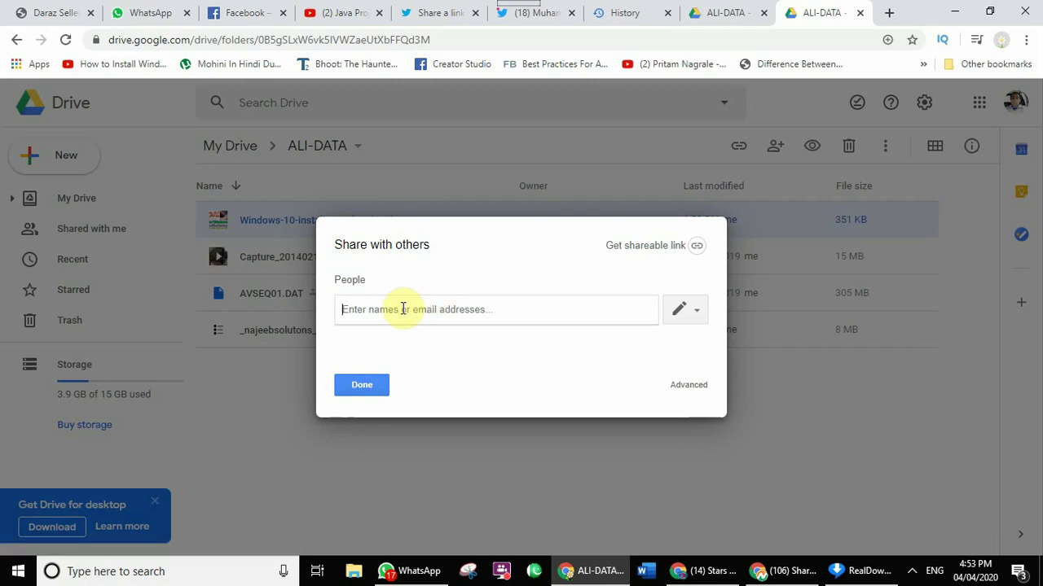
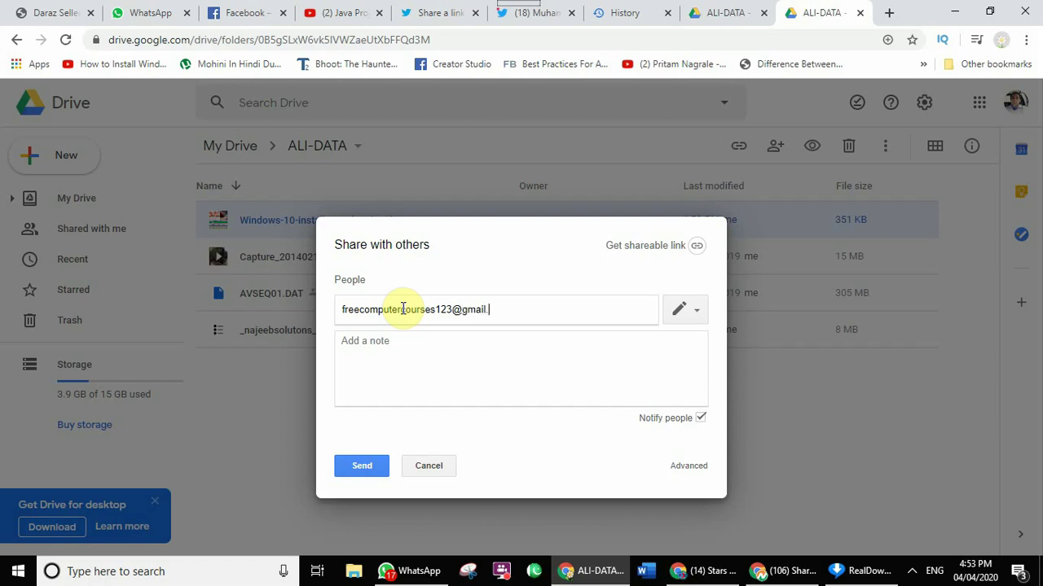
# Enter the recipient's e-mail address and add the note 'please download file and acknowledge.'
pyautogui.press('Return')
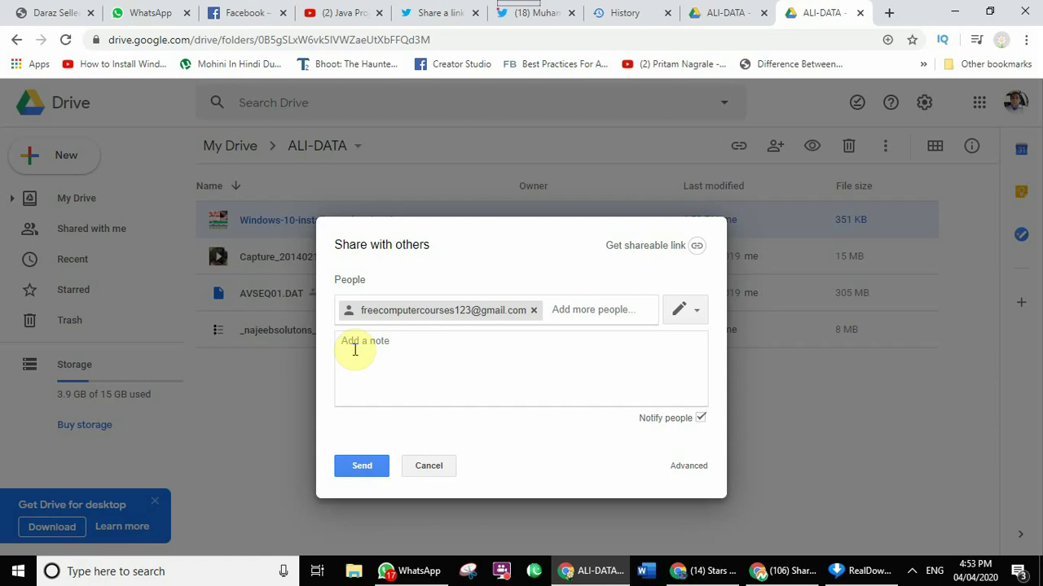
pyautogui.click(354, 348)
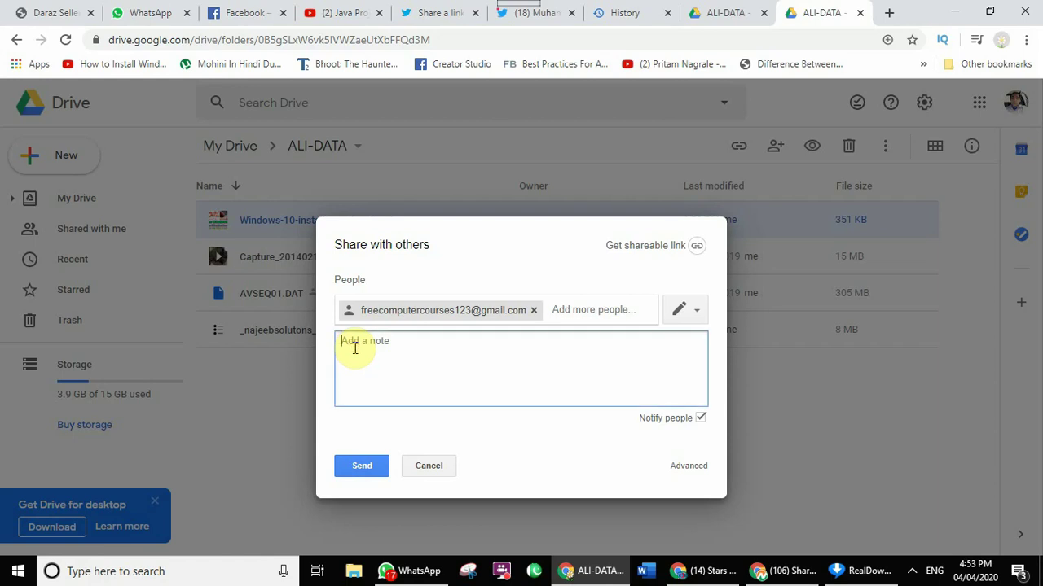
pyautogui.write('plea')
pyautogui.write('se down')
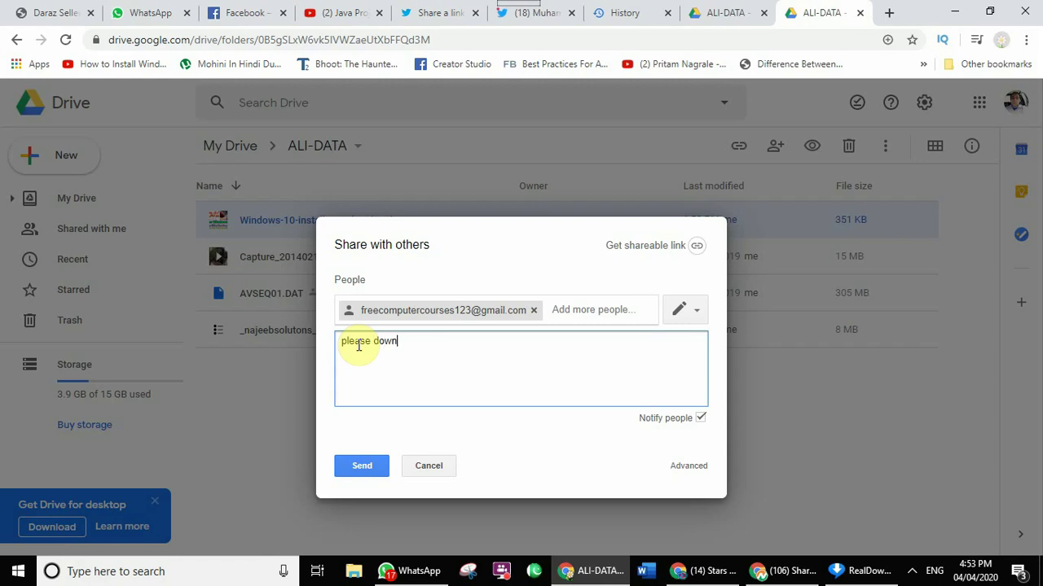
pyautogui.write('load ')
pyautogui.write('file and a')
pyautogui.write('ck now;;ed')
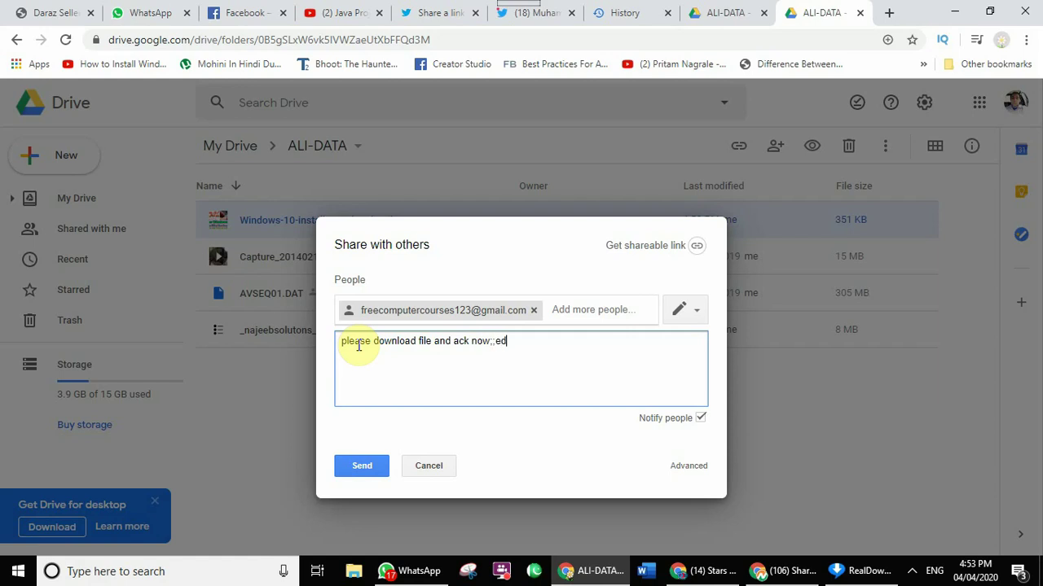
pyautogui.write('ge')
pyautogui.press('BackSpace')
pyautogui.press('BackSpace')
pyautogui.press('BackSpace')
pyautogui.press('BackSpace')
pyautogui.press('BackSpace')
pyautogui.press('BackSpace')
pyautogui.press('BackSpace')
pyautogui.press('BackSpace')
pyautogui.write('ow')
pyautogui.write('ledge.')
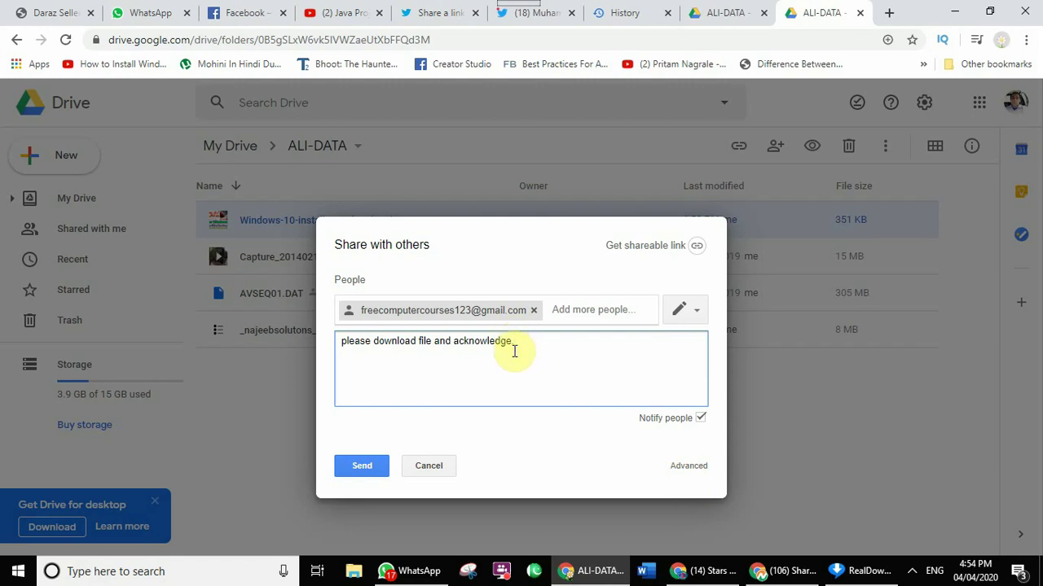
# Try Can comment and Can view, set the recipient back to Can edit, and open Advanced settings
pyautogui.click(681, 311)
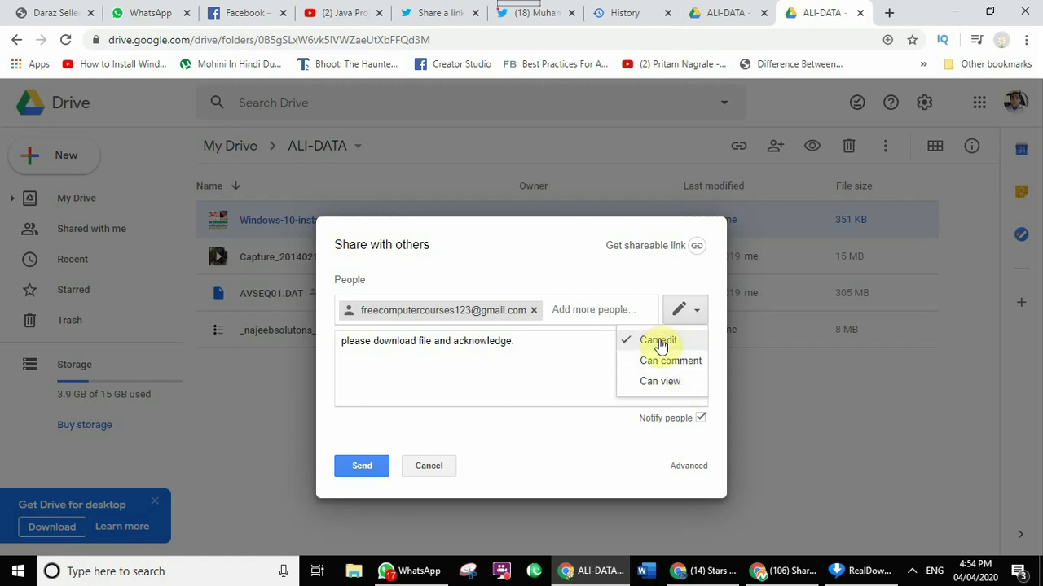
pyautogui.click(660, 342)
pyautogui.click(679, 310)
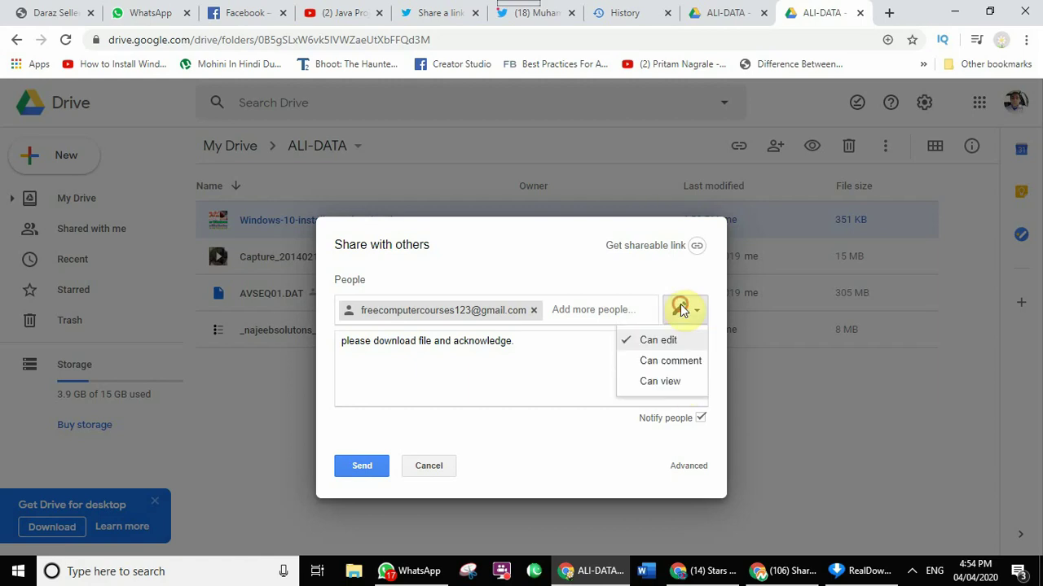
pyautogui.click(688, 361)
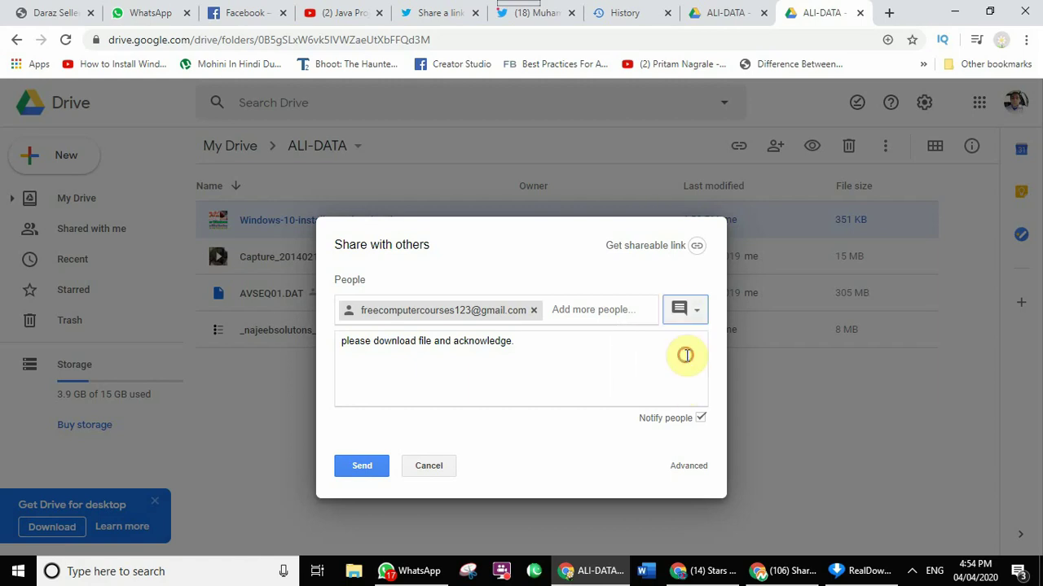
pyautogui.click(679, 310)
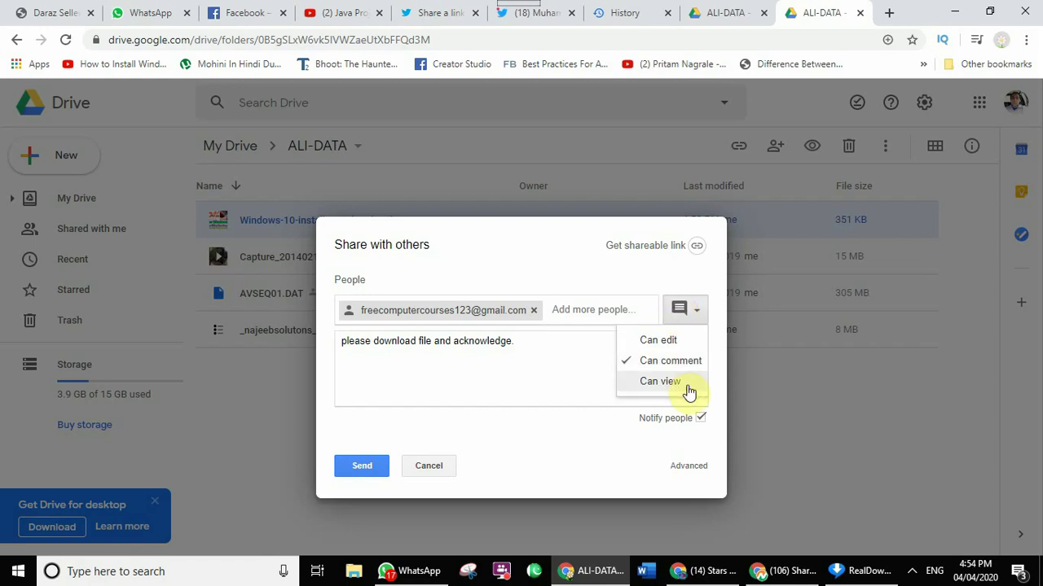
pyautogui.click(647, 383)
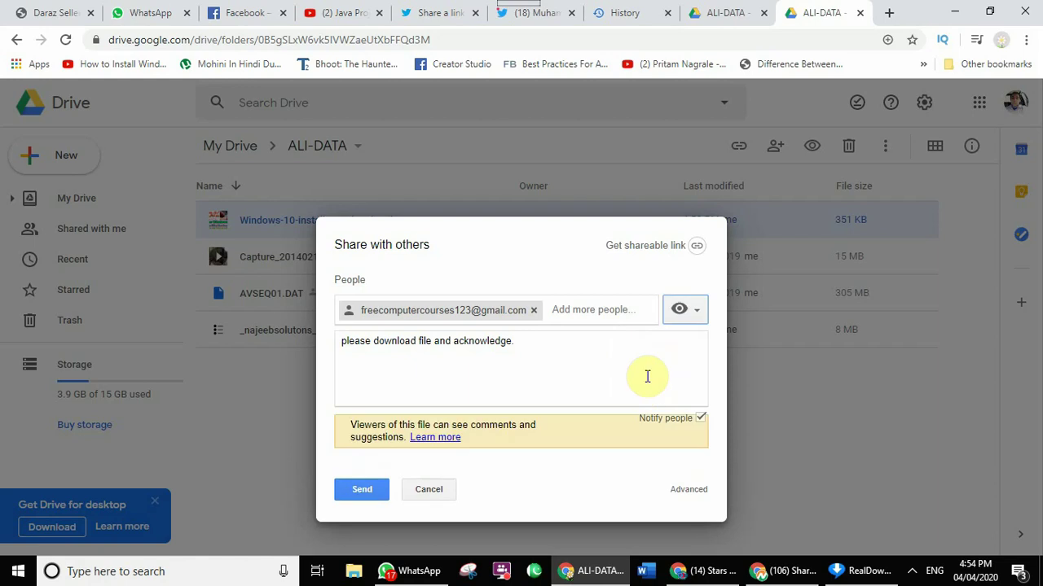
pyautogui.click(682, 319)
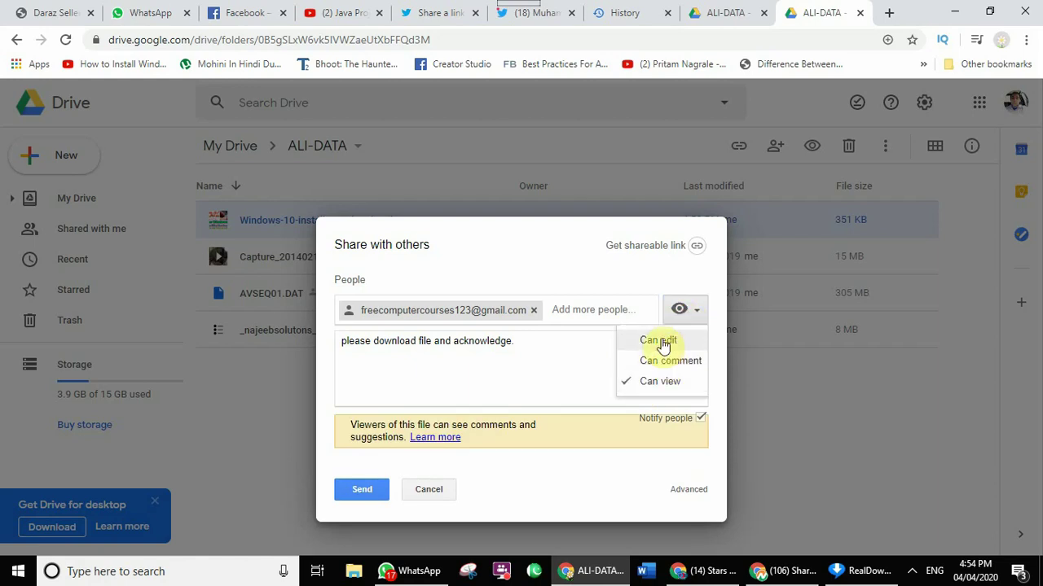
pyautogui.click(660, 341)
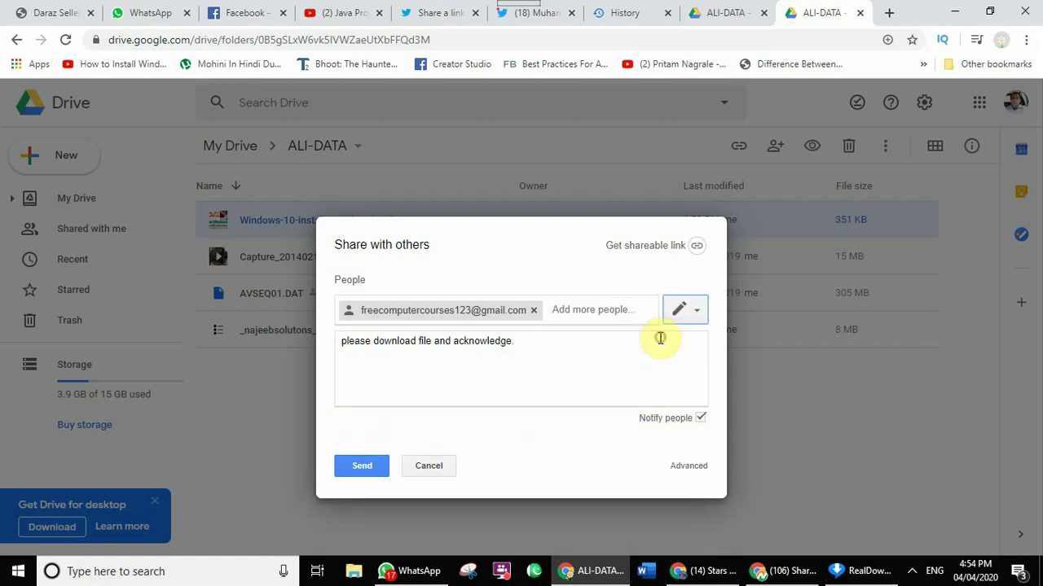
pyautogui.click(684, 467)
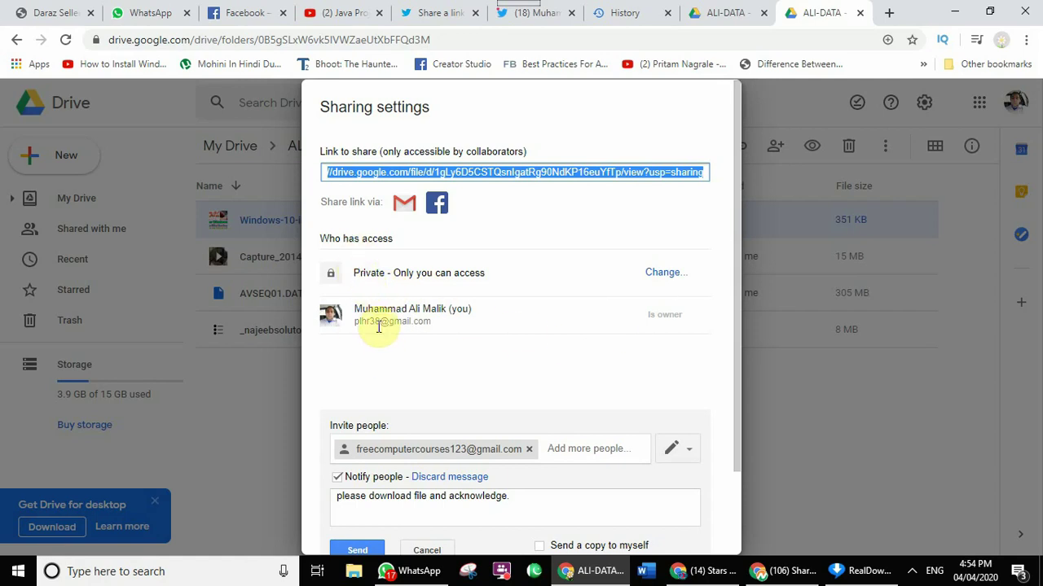
# Tick 'Send a copy to myself' and open the Change options for the private link
pyautogui.scroll(-2, 456, 411)
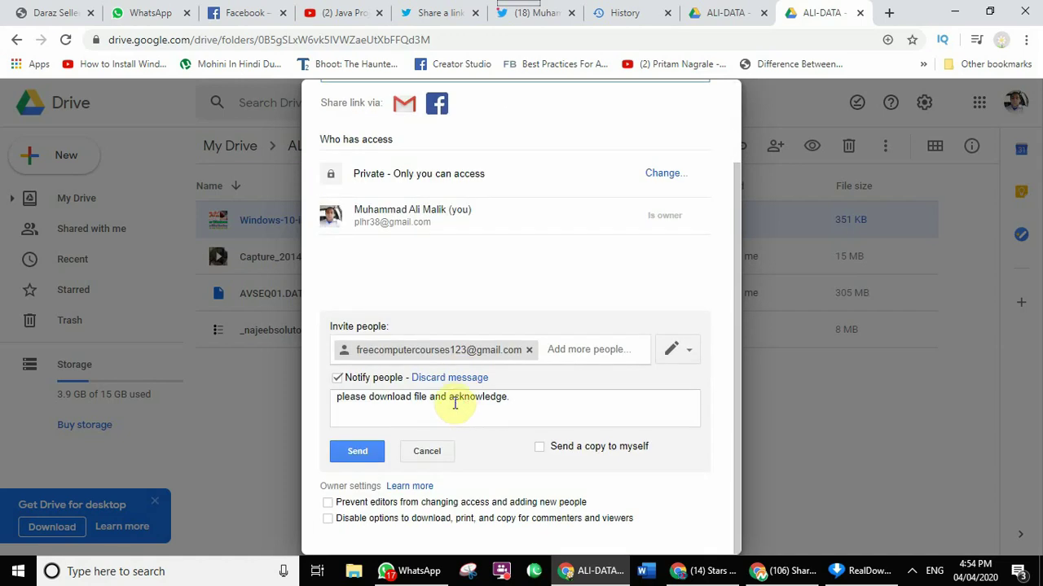
pyautogui.scroll(2, 455, 404)
pyautogui.scroll(-2, 458, 405)
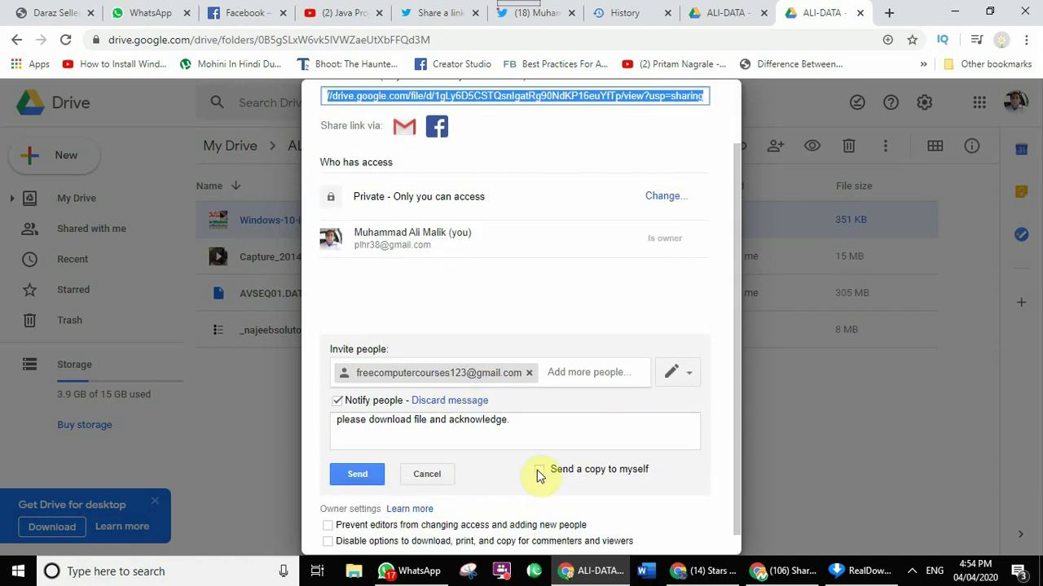
pyautogui.click(538, 472)
pyautogui.scroll(2, 526, 453)
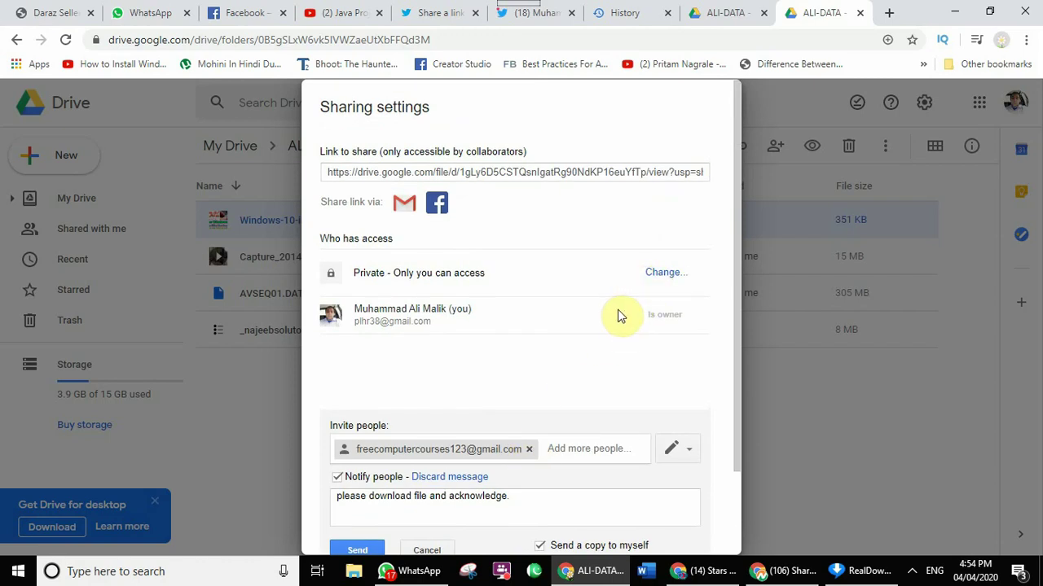
pyautogui.click(658, 277)
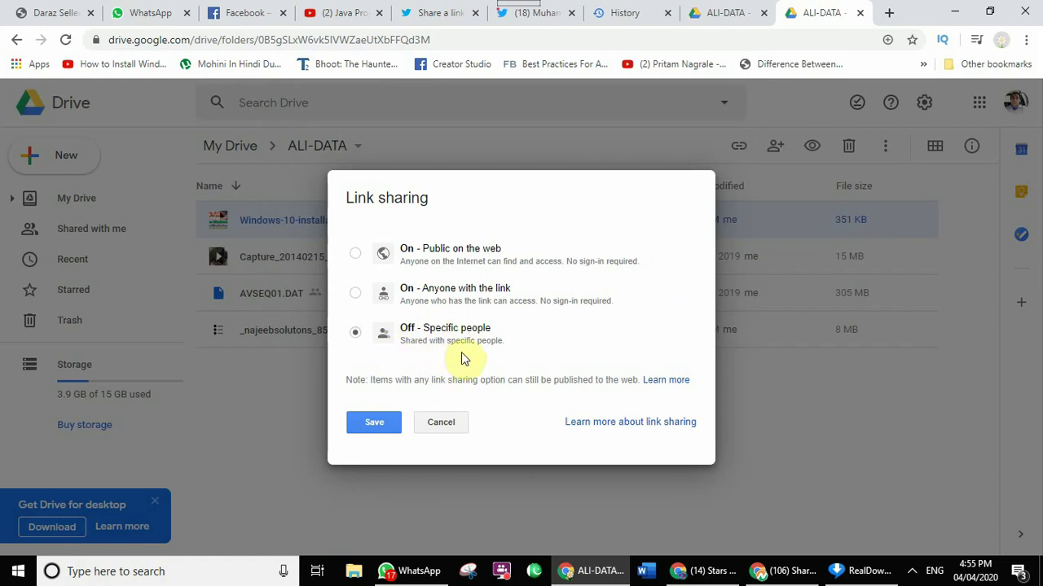
# Set link sharing to 'On - Public on the web' with Can view access
pyautogui.click(356, 295)
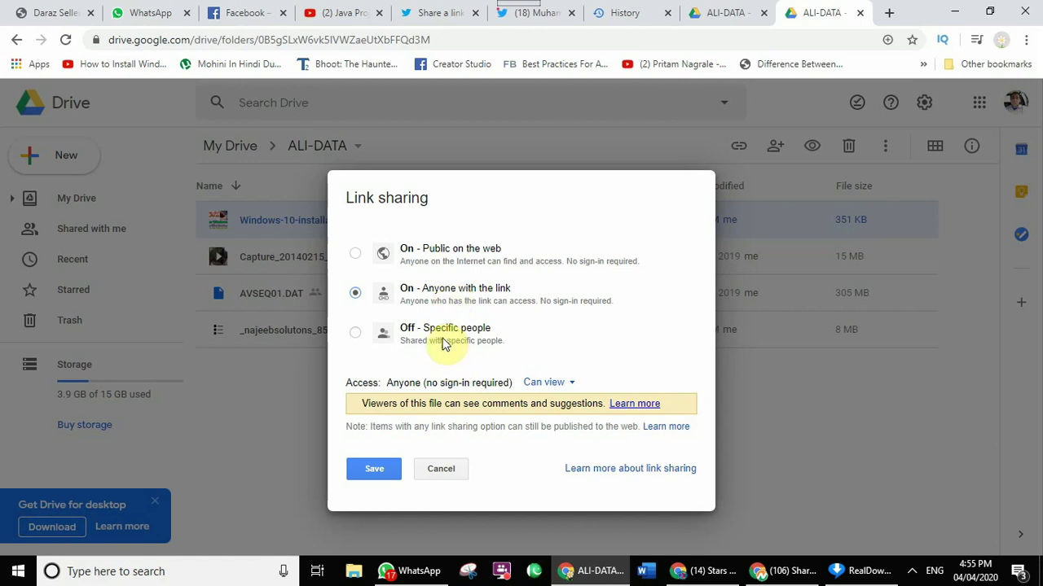
pyautogui.click(355, 253)
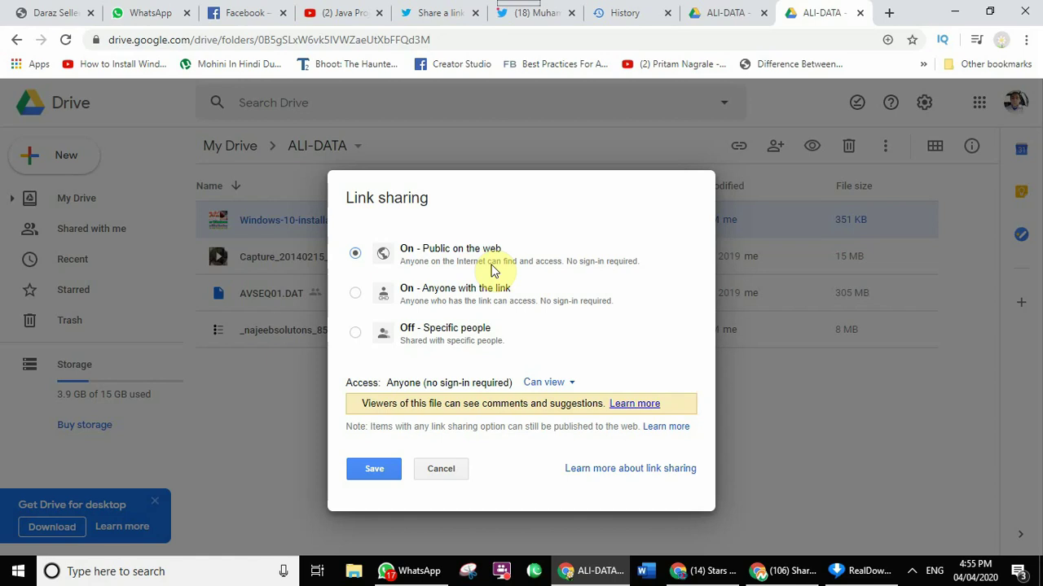
pyautogui.click(355, 292)
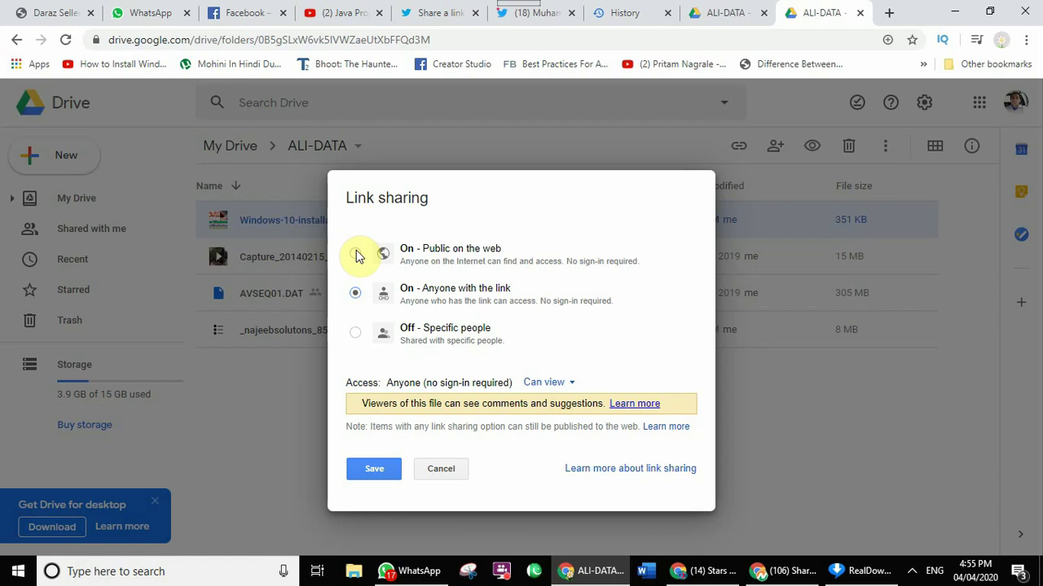
pyautogui.click(356, 255)
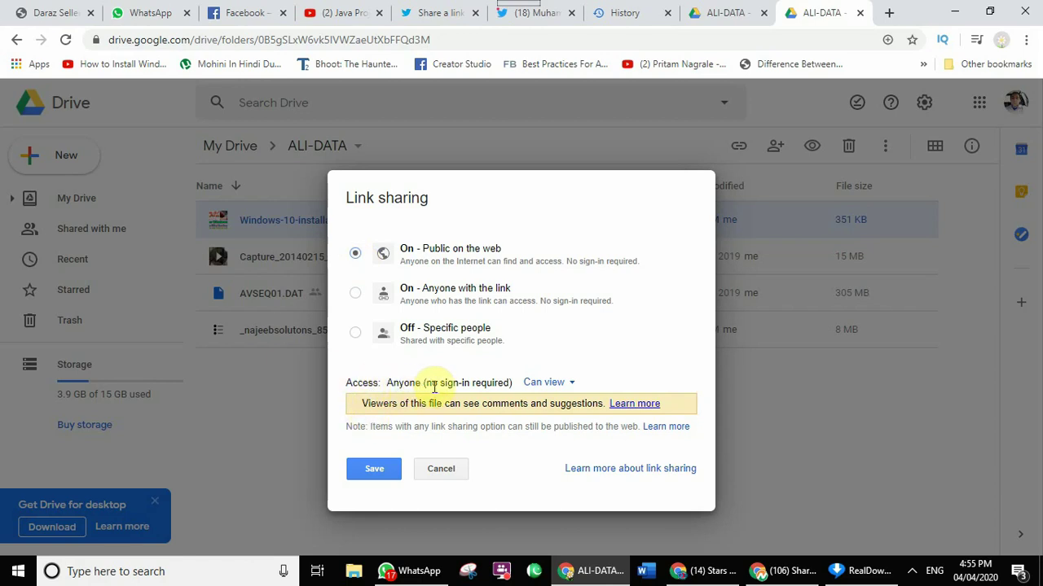
pyautogui.click(574, 386)
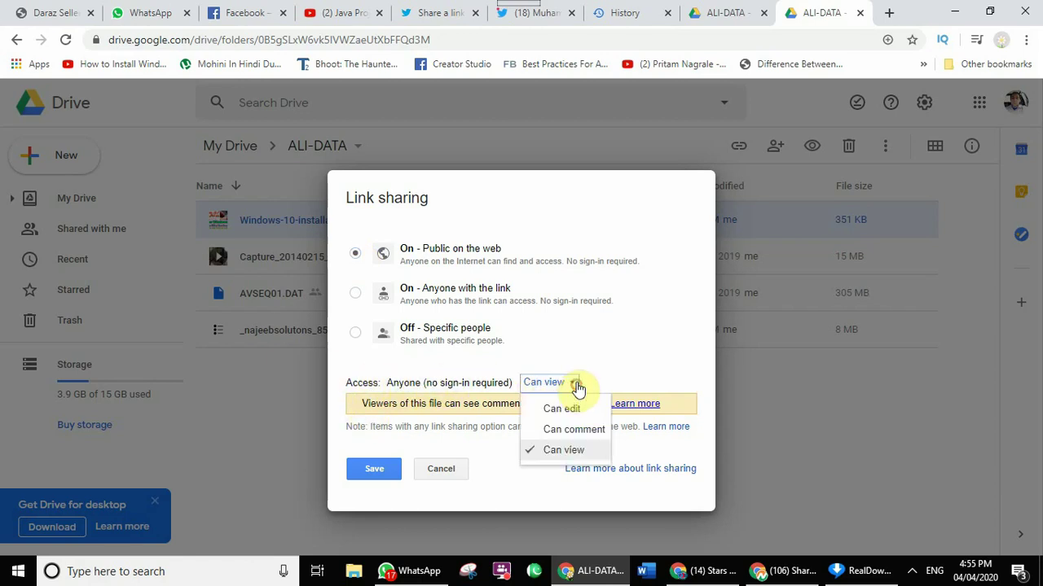
pyautogui.click(510, 363)
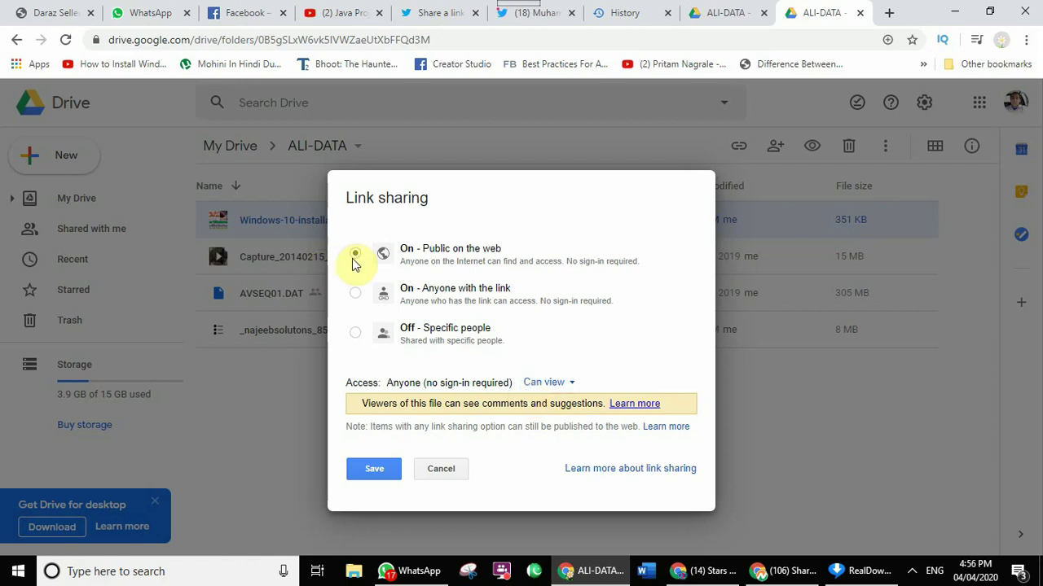
# Save the public-on-the-web setting and copy the image's share link
pyautogui.click(375, 470)
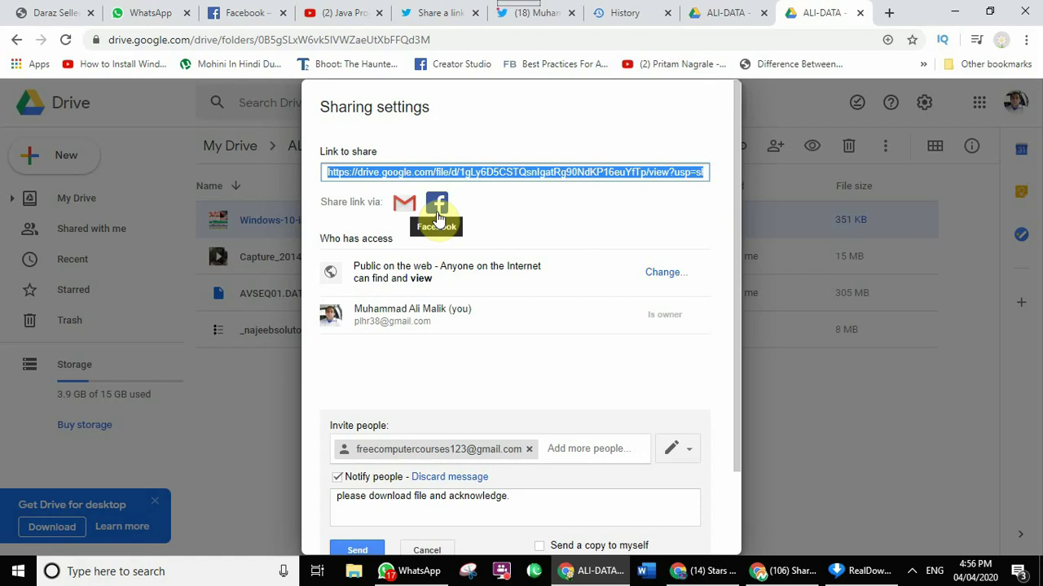
pyautogui.rightClick(475, 169)
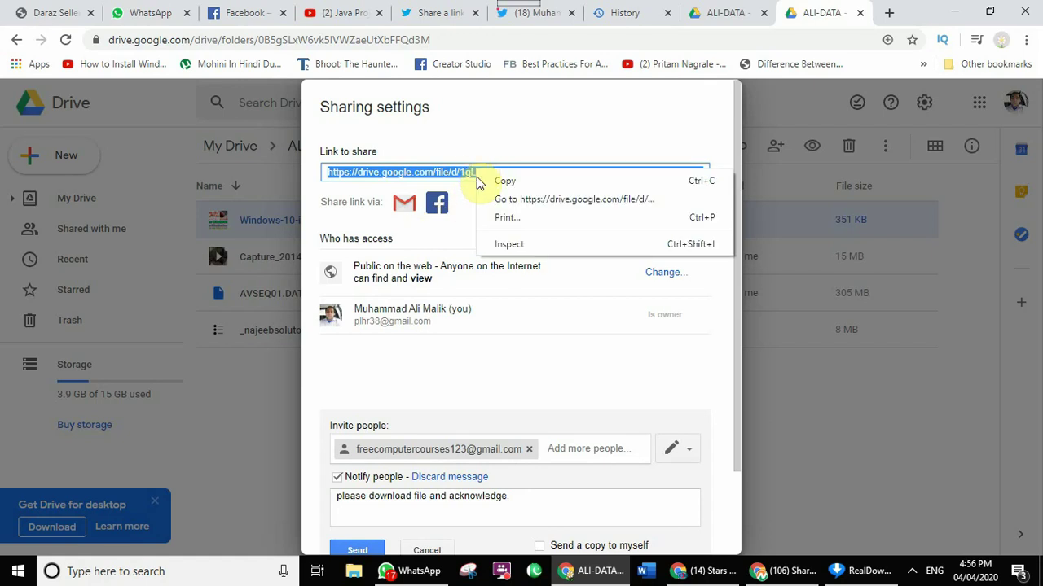
pyautogui.click(494, 180)
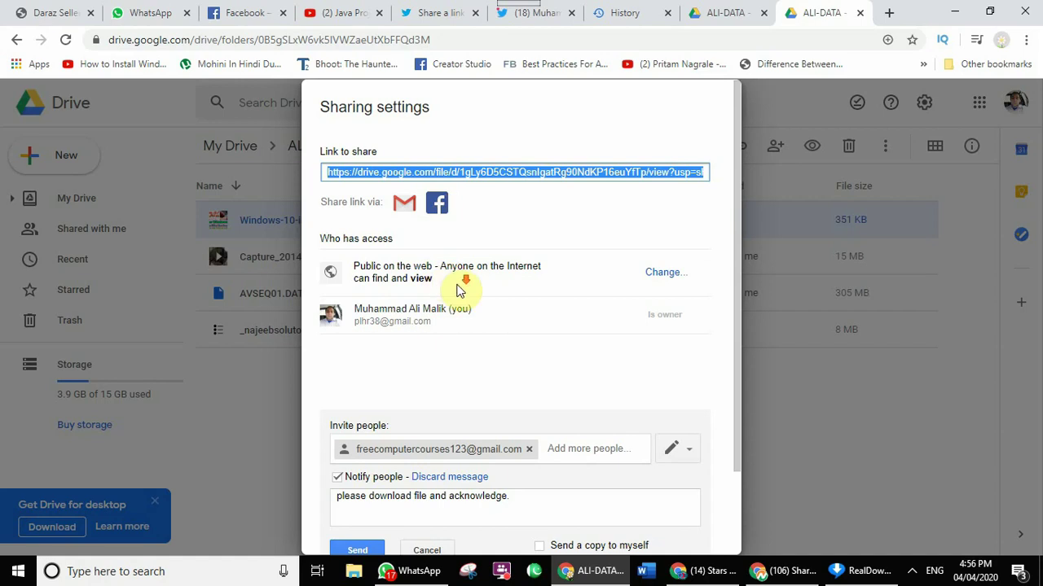
pyautogui.scroll(-2, 448, 293)
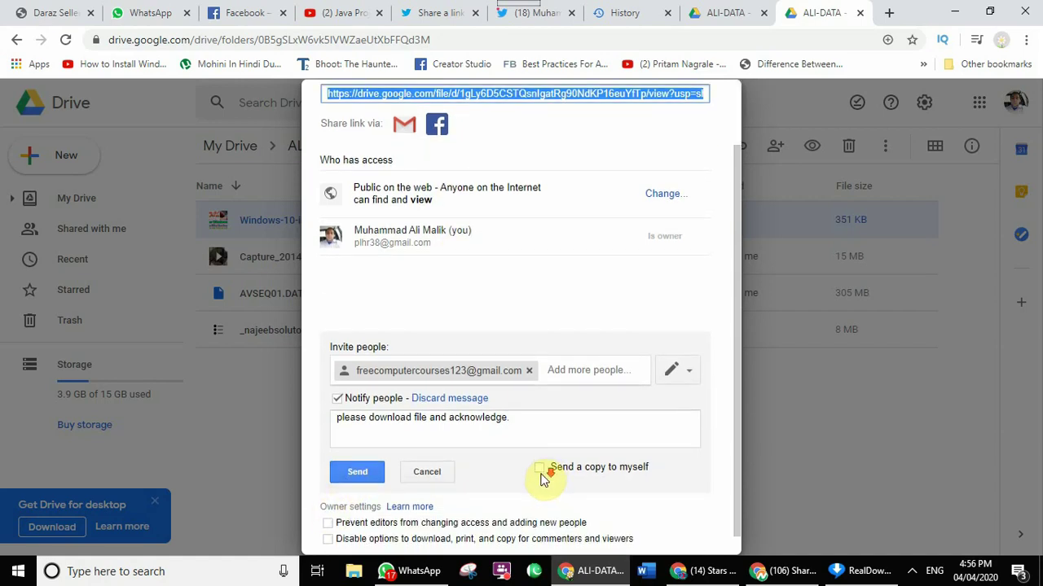
pyautogui.scroll(-1, 545, 475)
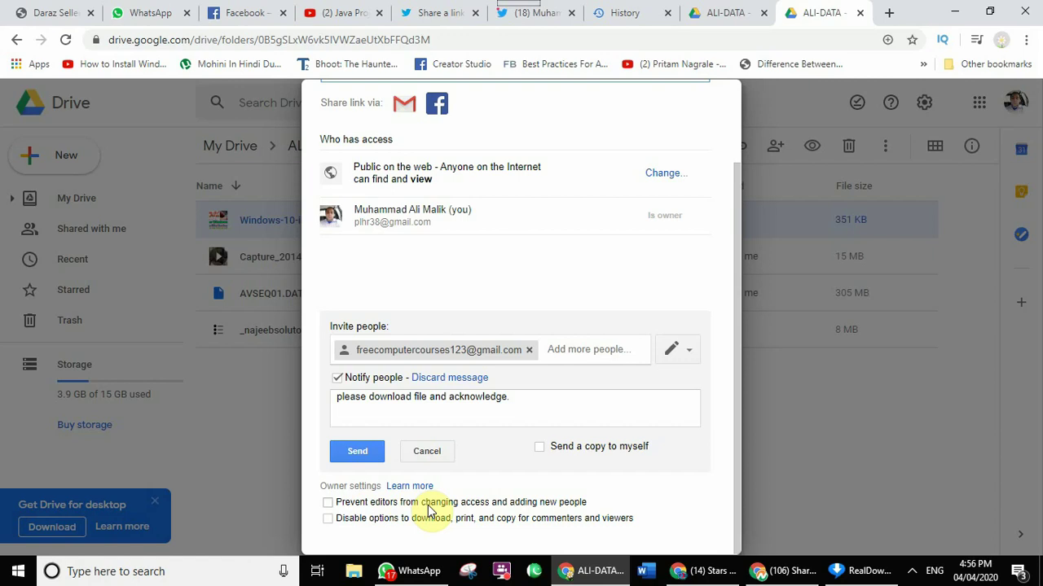
# Leave 'Prevent editors' off, tick 'Send a copy to myself', send the invitation and close the dialog
pyautogui.click(328, 503)
pyautogui.scroll(-1, 332, 463)
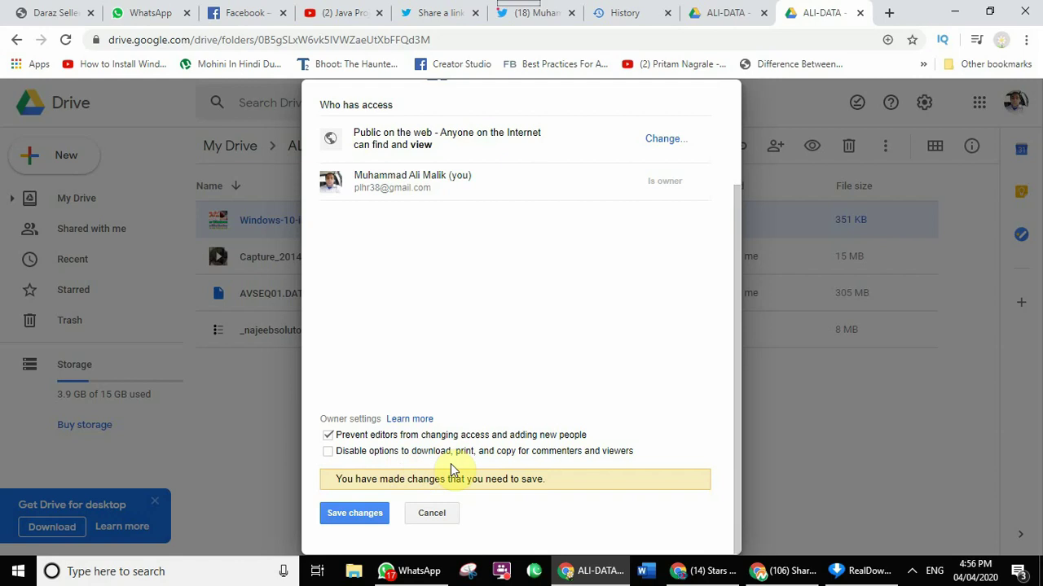
pyautogui.click(329, 436)
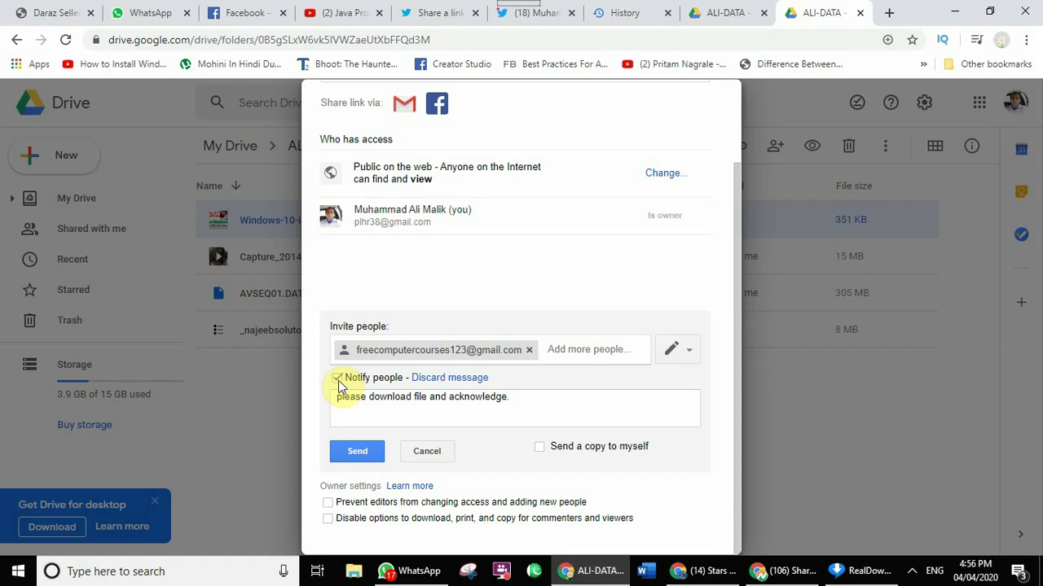
pyautogui.click(353, 437)
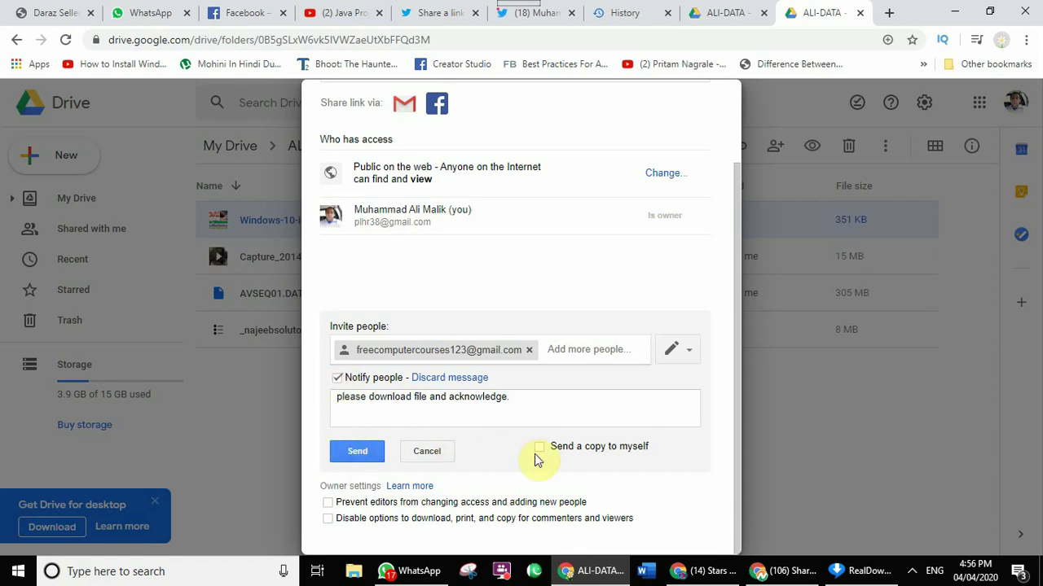
pyautogui.click(547, 448)
pyautogui.click(353, 455)
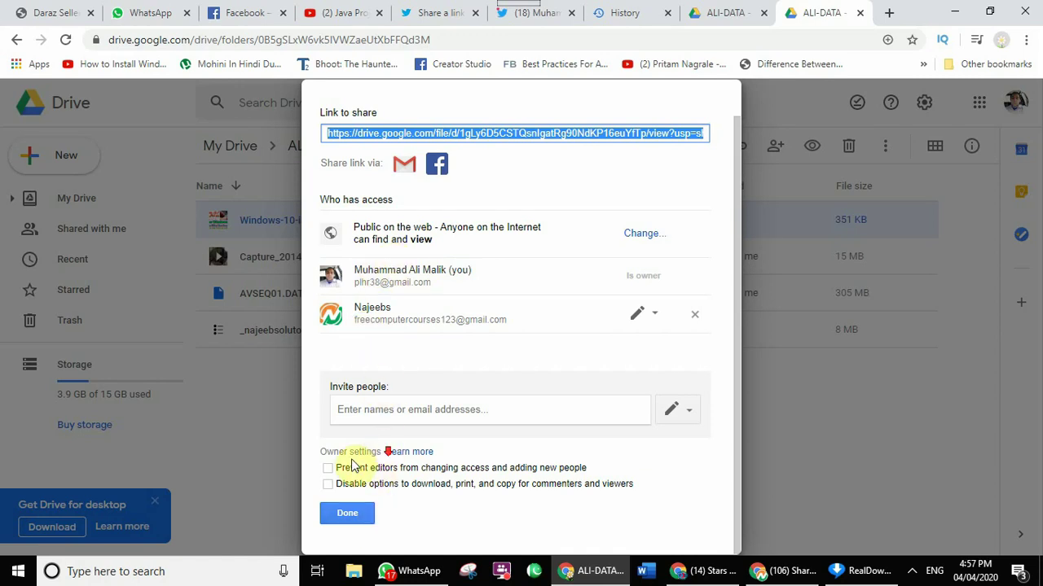
pyautogui.click(346, 516)
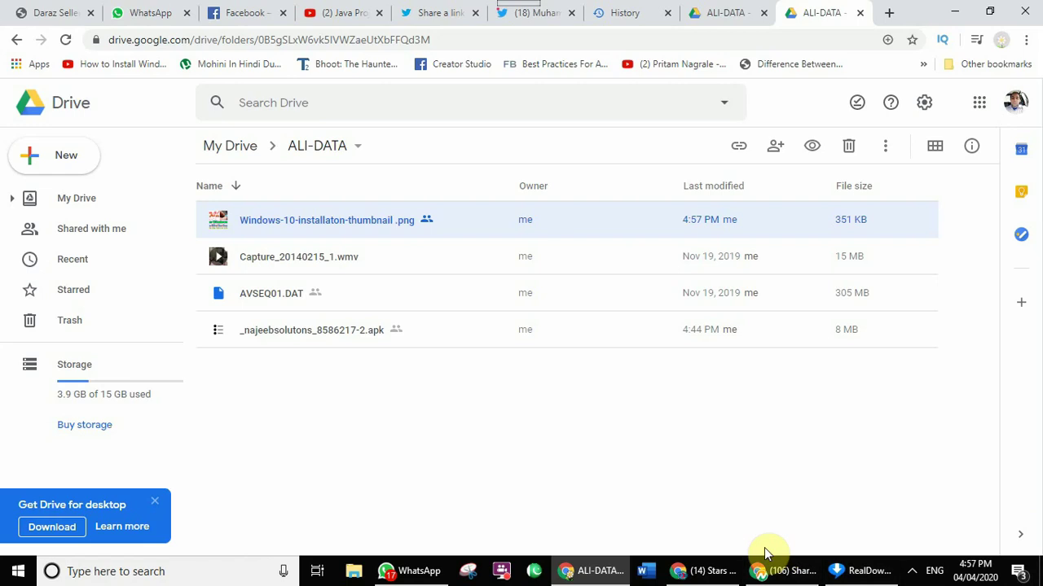
pyautogui.click(778, 573)
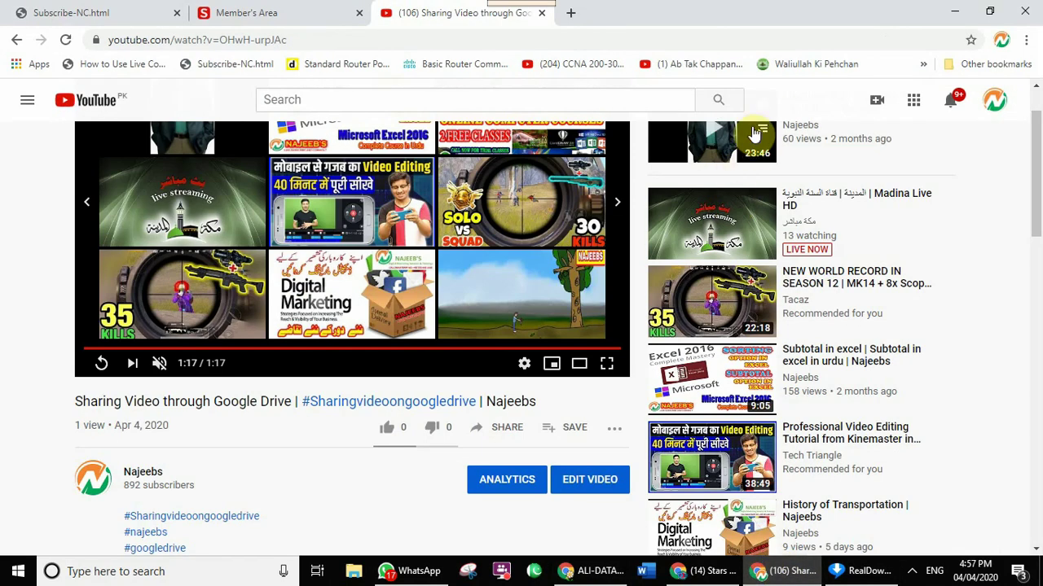
pyautogui.click(916, 104)
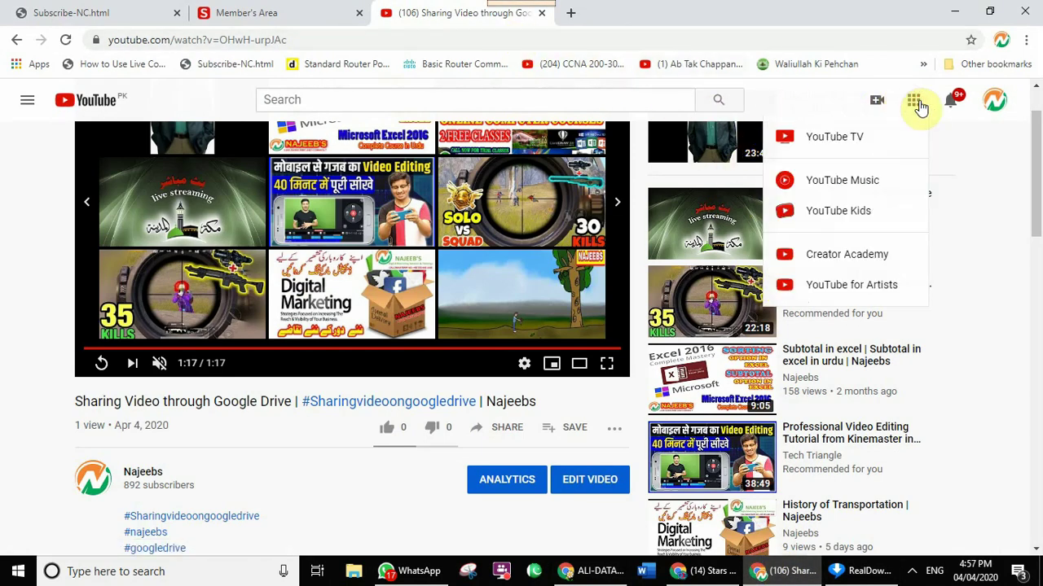
pyautogui.click(571, 15)
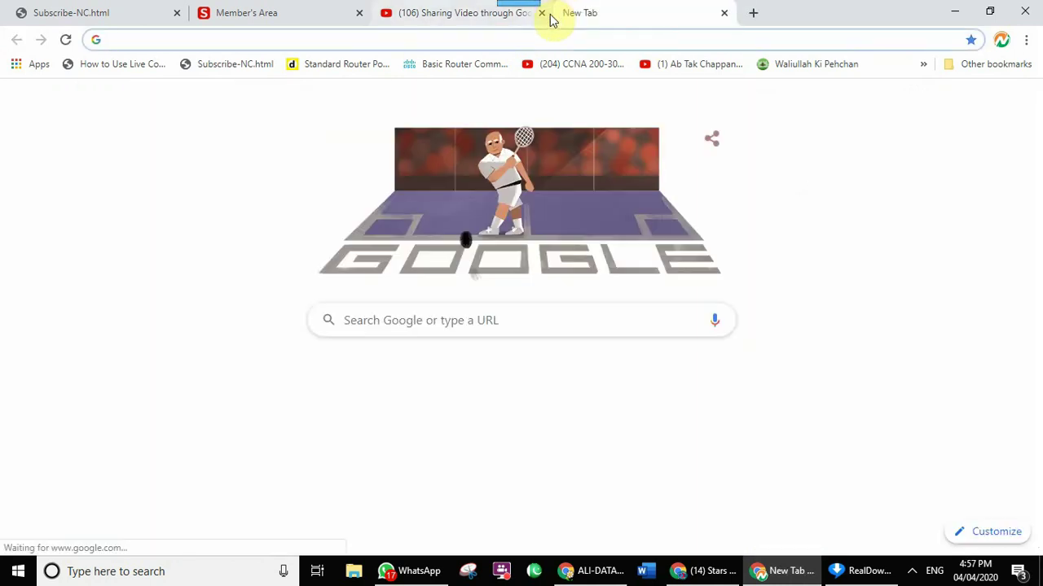
pyautogui.write('goo')
pyautogui.press('Return')
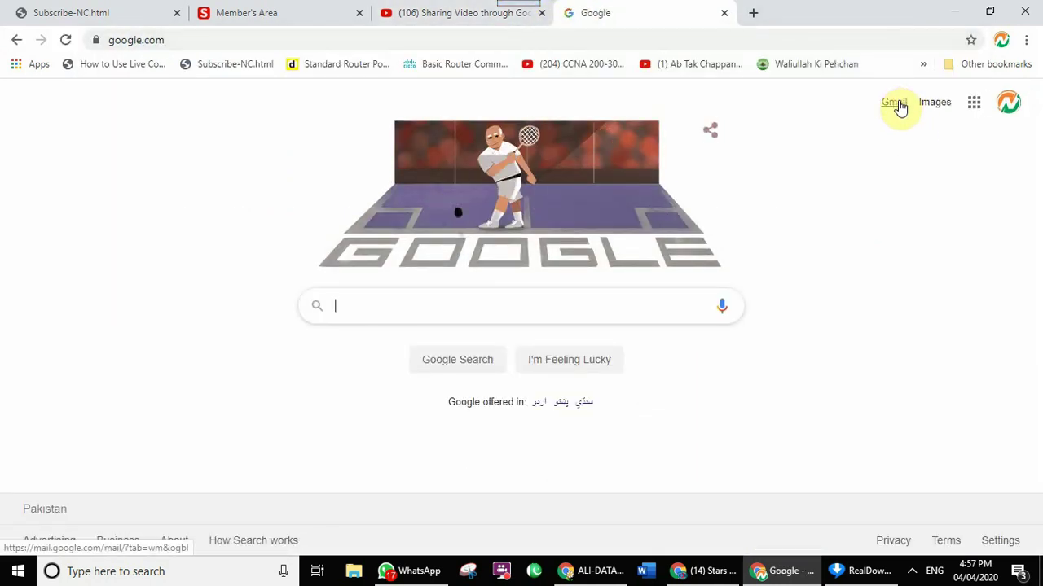
pyautogui.click(896, 103)
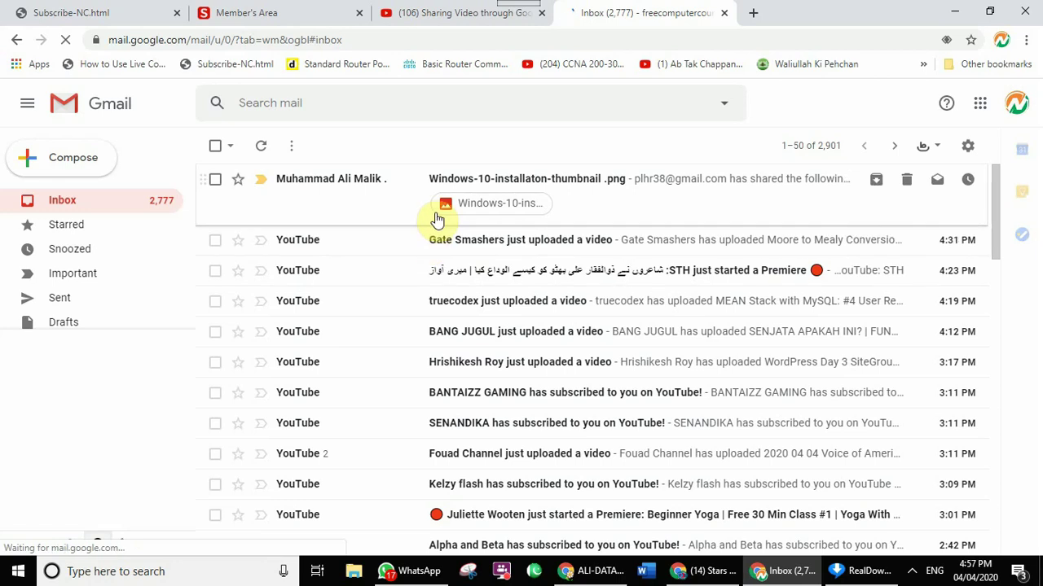
# Open the Windows-10-installaton-thumbnail.png share email, view the image, then return to the ALI-DATA folder
pyautogui.click(510, 186)
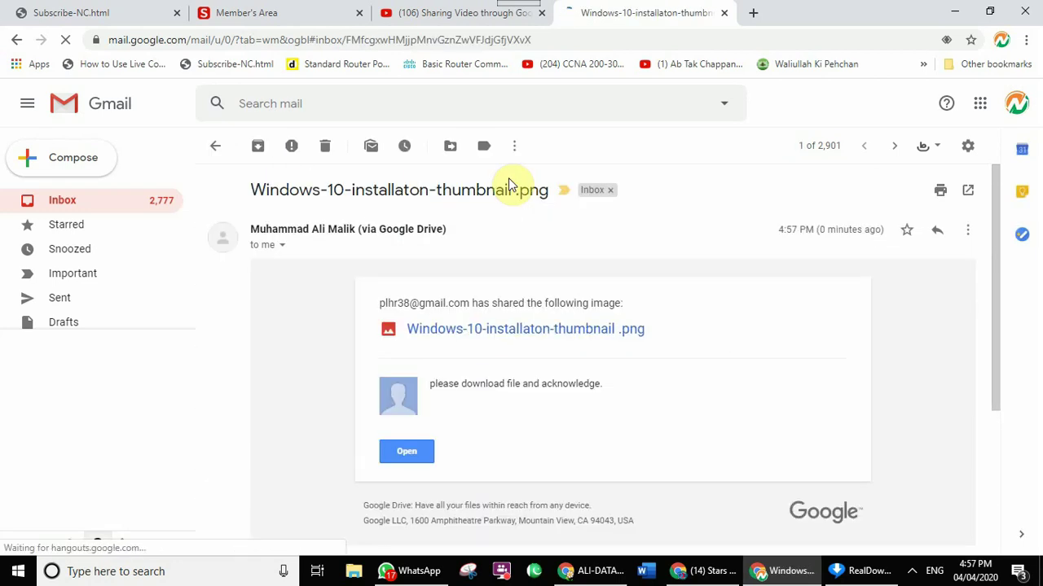
pyautogui.scroll(-1, 500, 342)
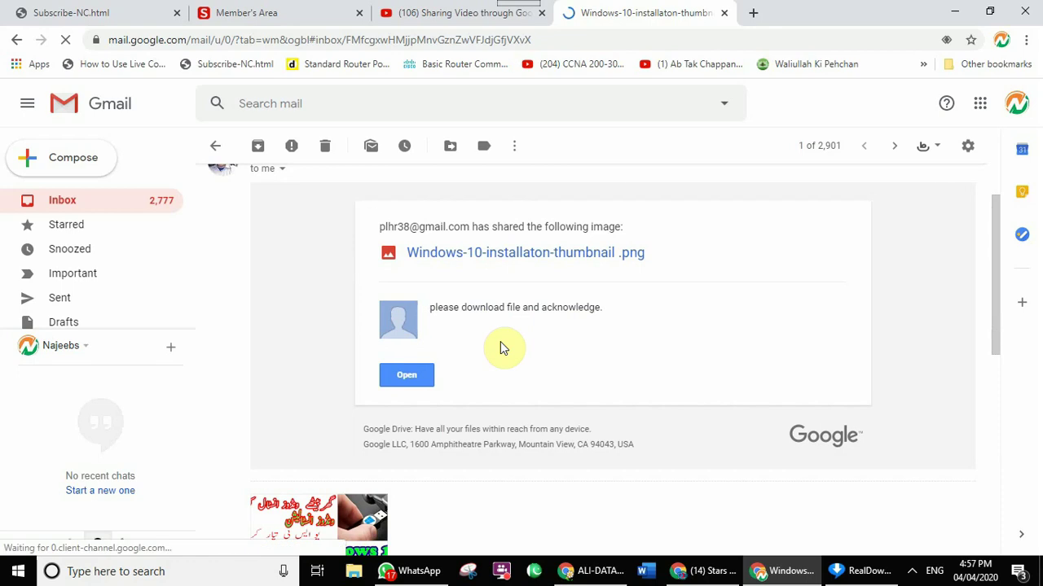
pyautogui.click(398, 376)
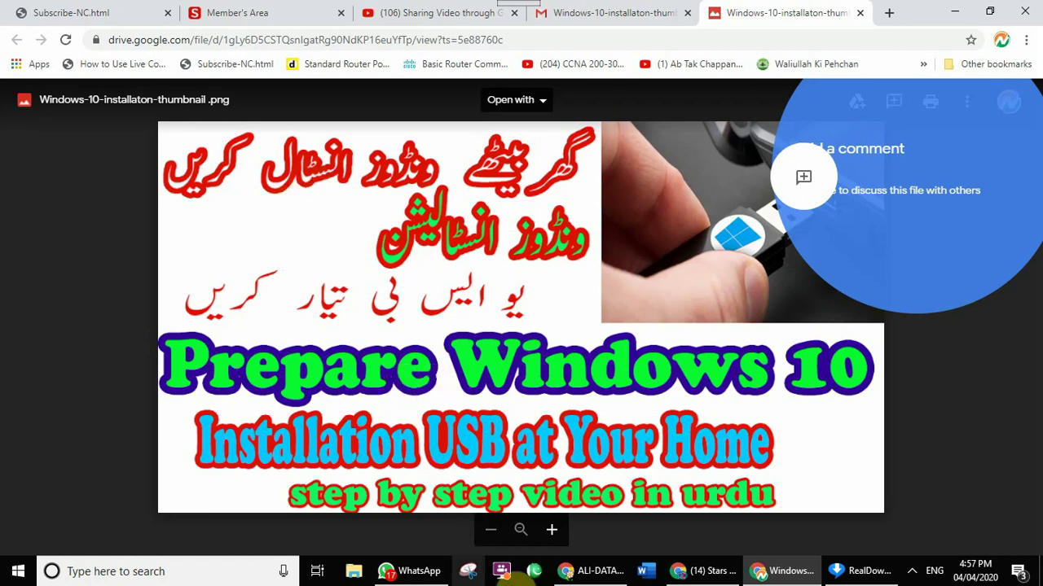
pyautogui.click(607, 579)
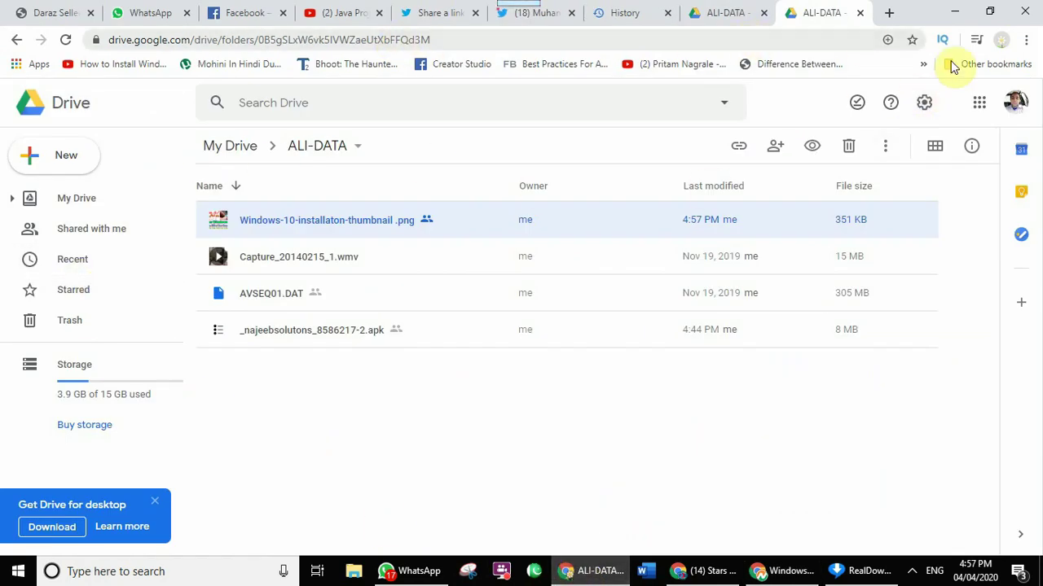
# Go from Drive to Gmail through the Google apps grid, then show the apps grid again
pyautogui.click(979, 104)
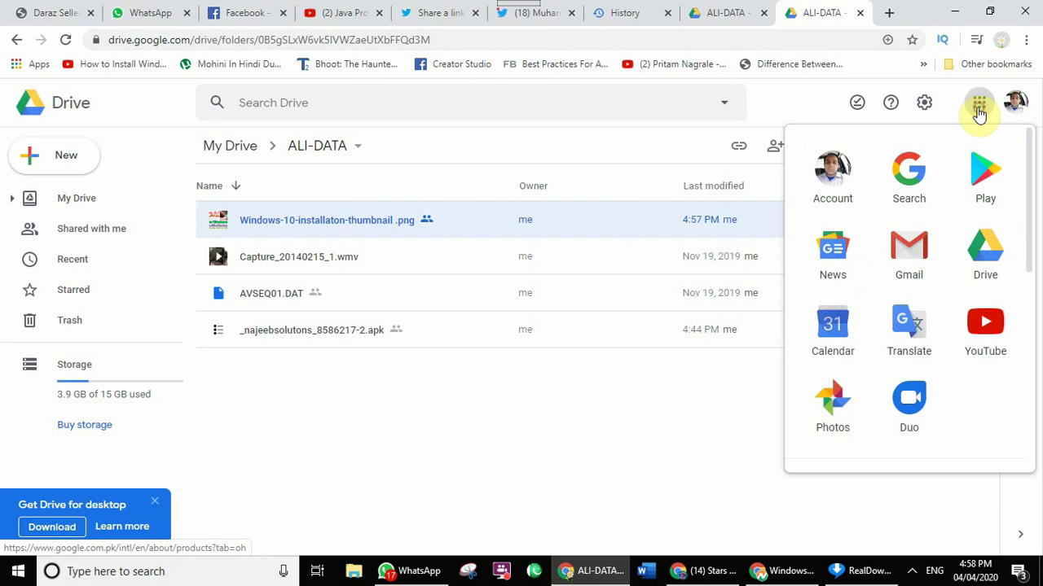
pyautogui.click(894, 263)
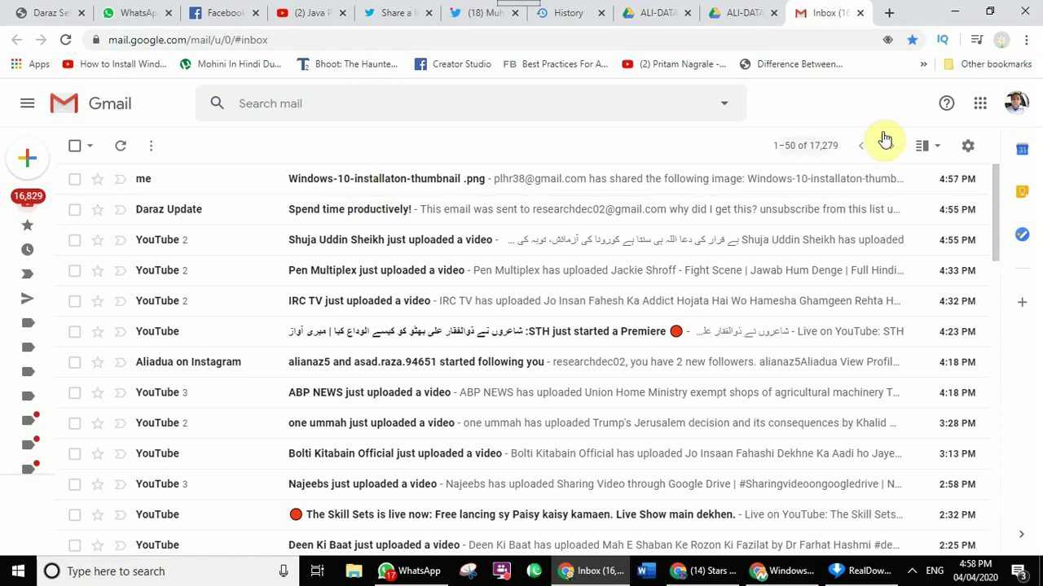
pyautogui.click(977, 106)
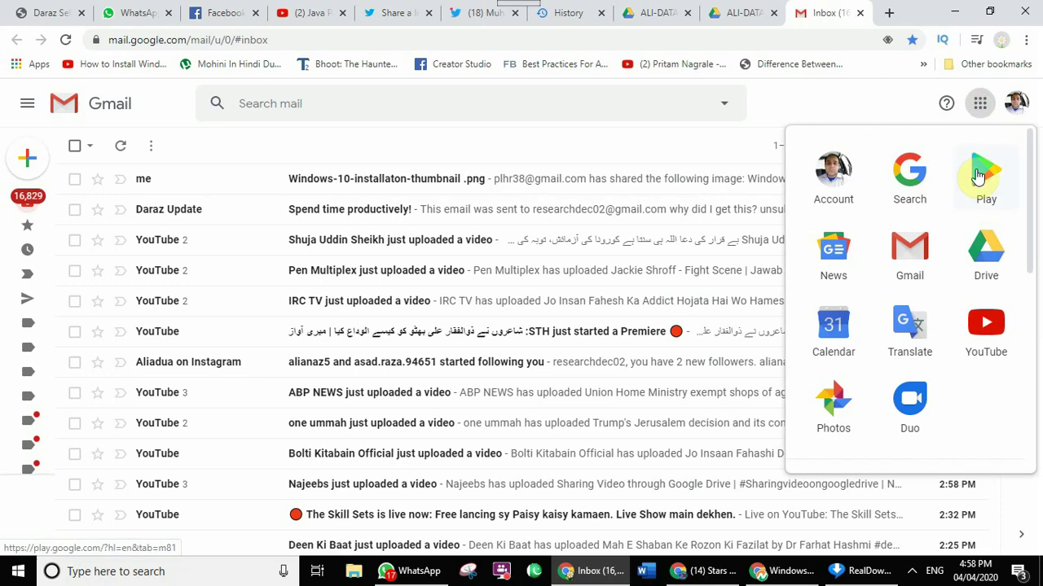